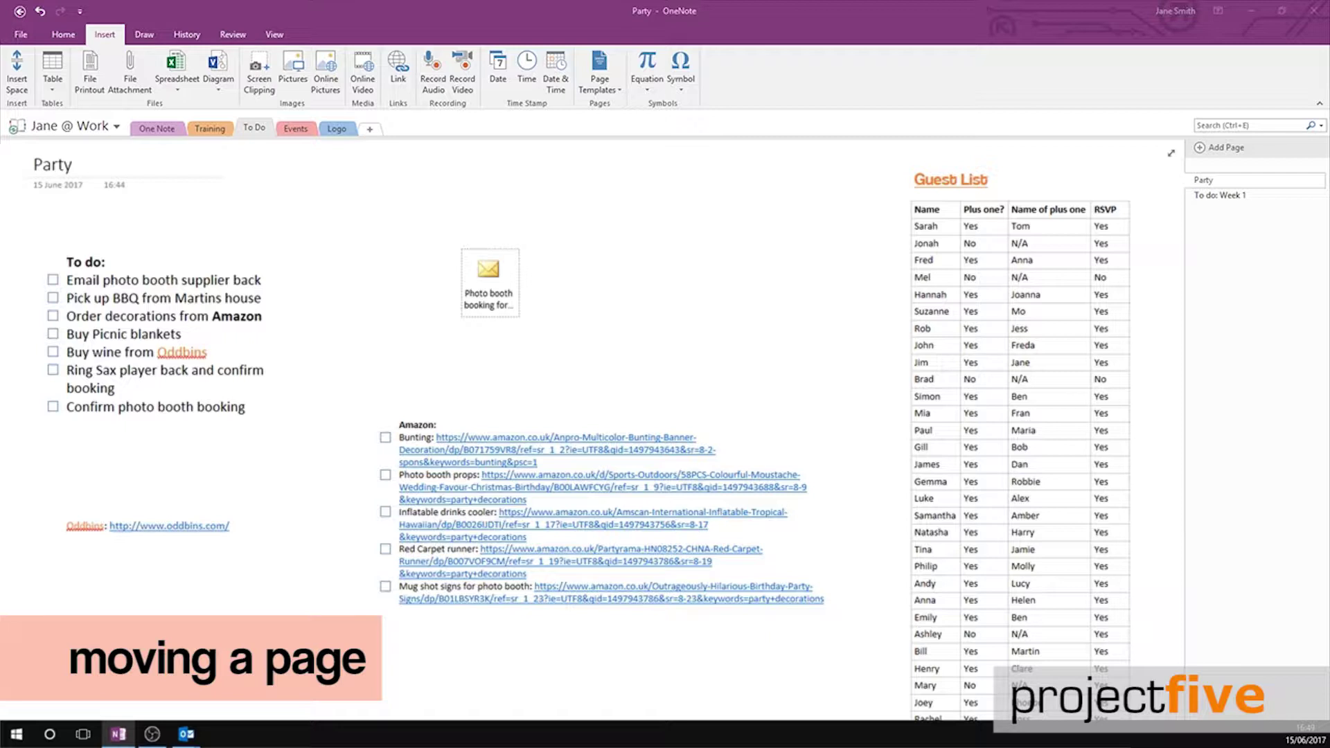
- Move the Party page from To Do into Events, then open it there to confirm
right_click(1212, 183)
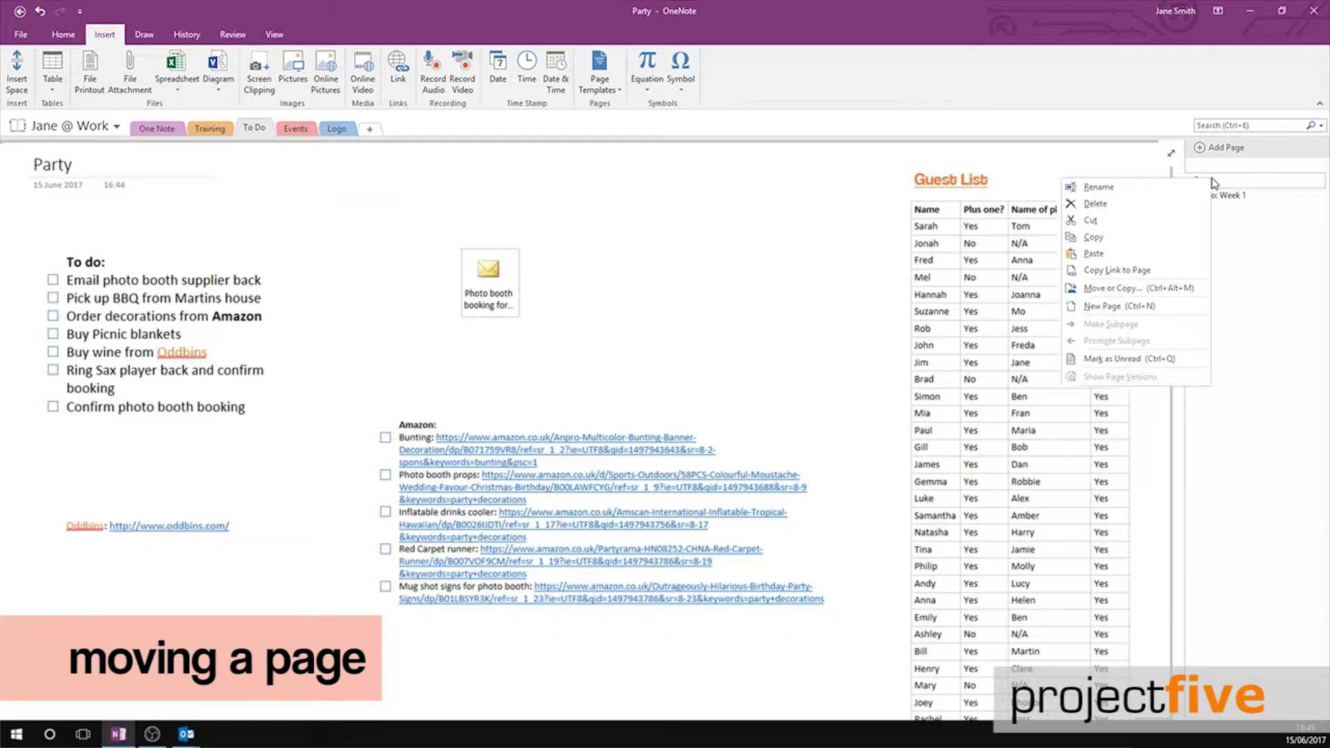
left_click(1190, 290)
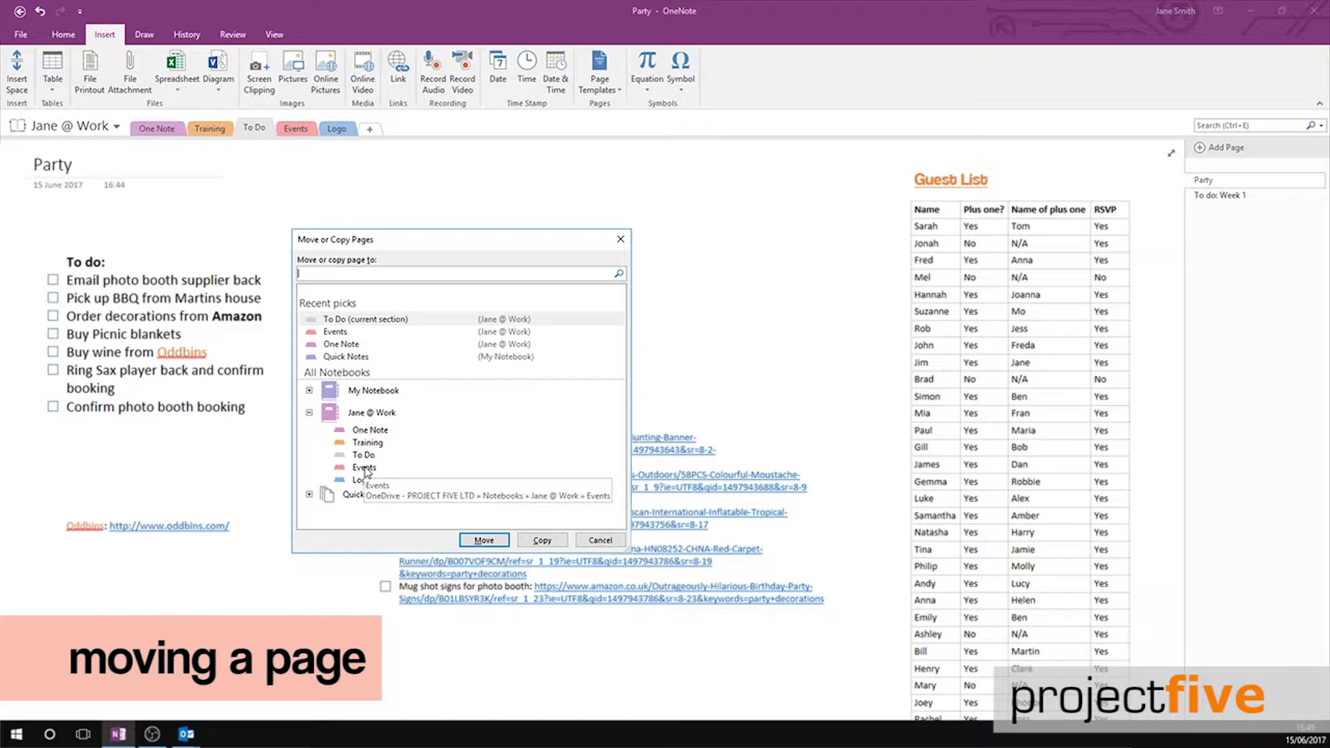
left_click(365, 470)
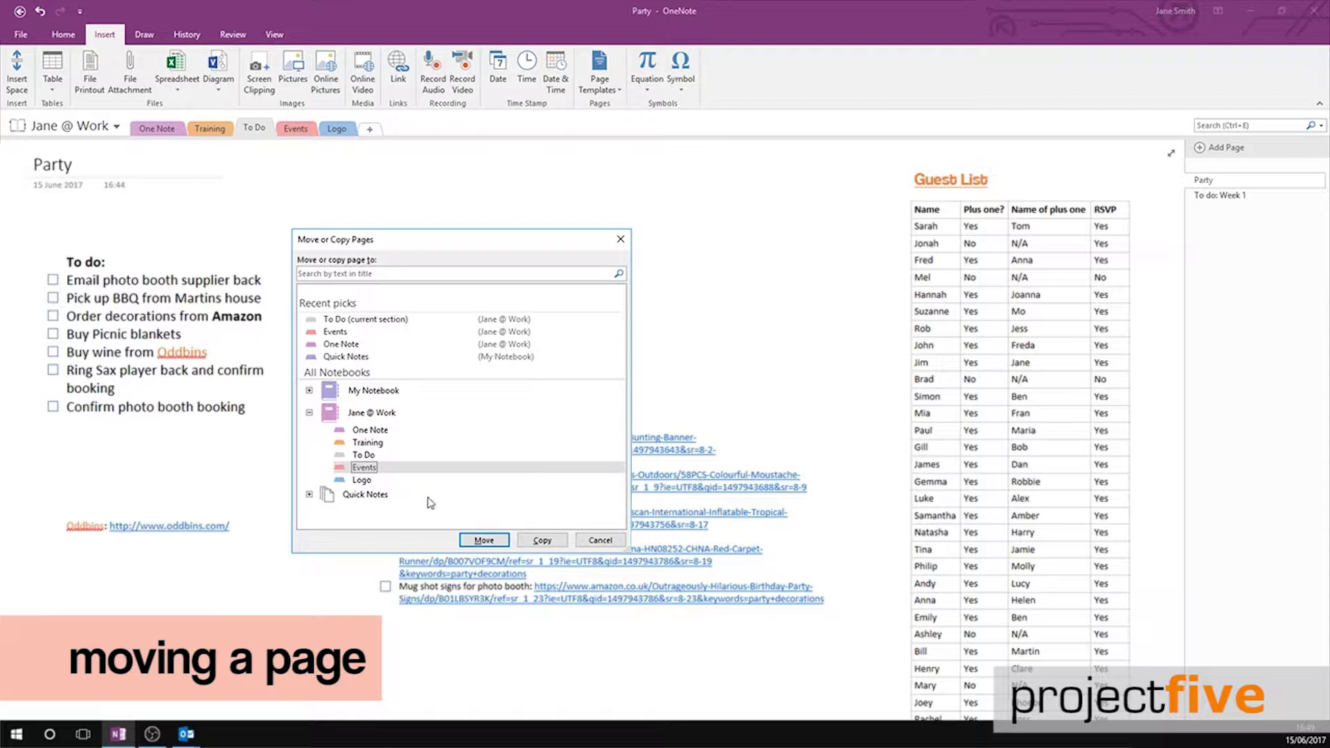
left_click(496, 541)
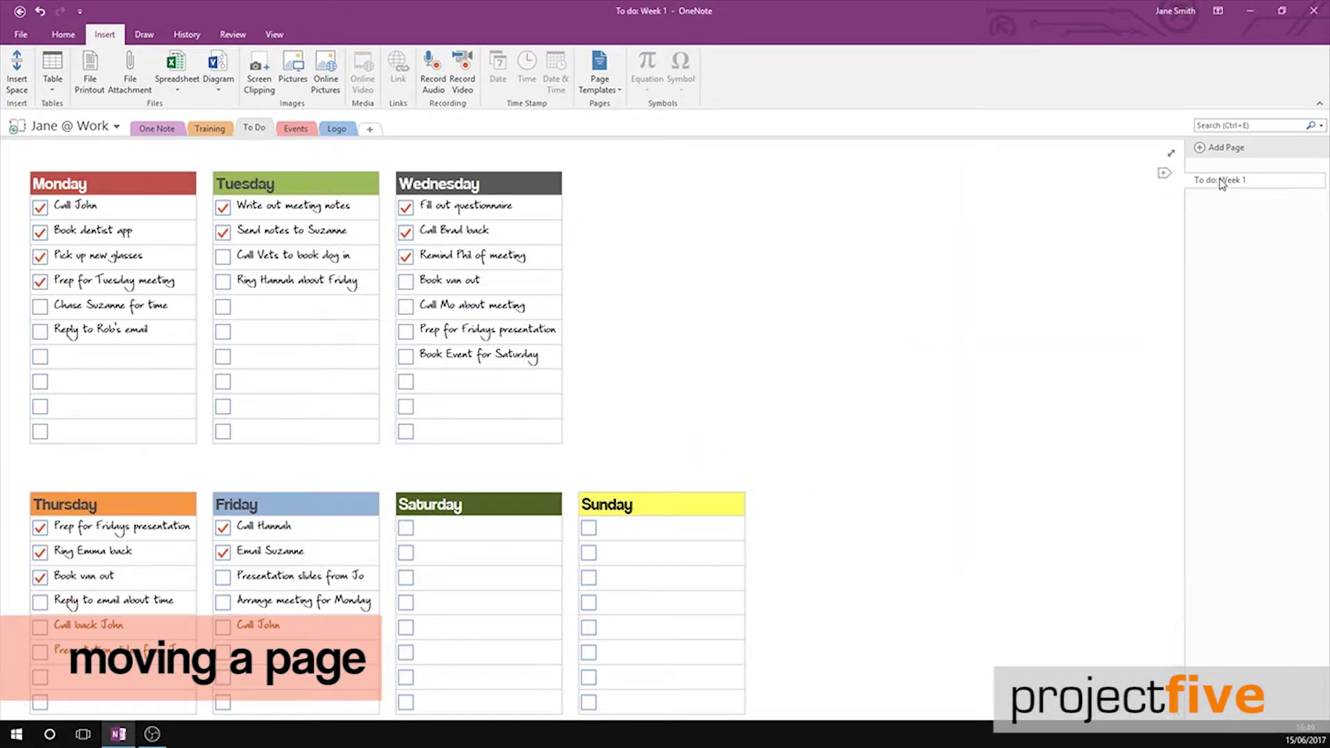
left_click(295, 128)
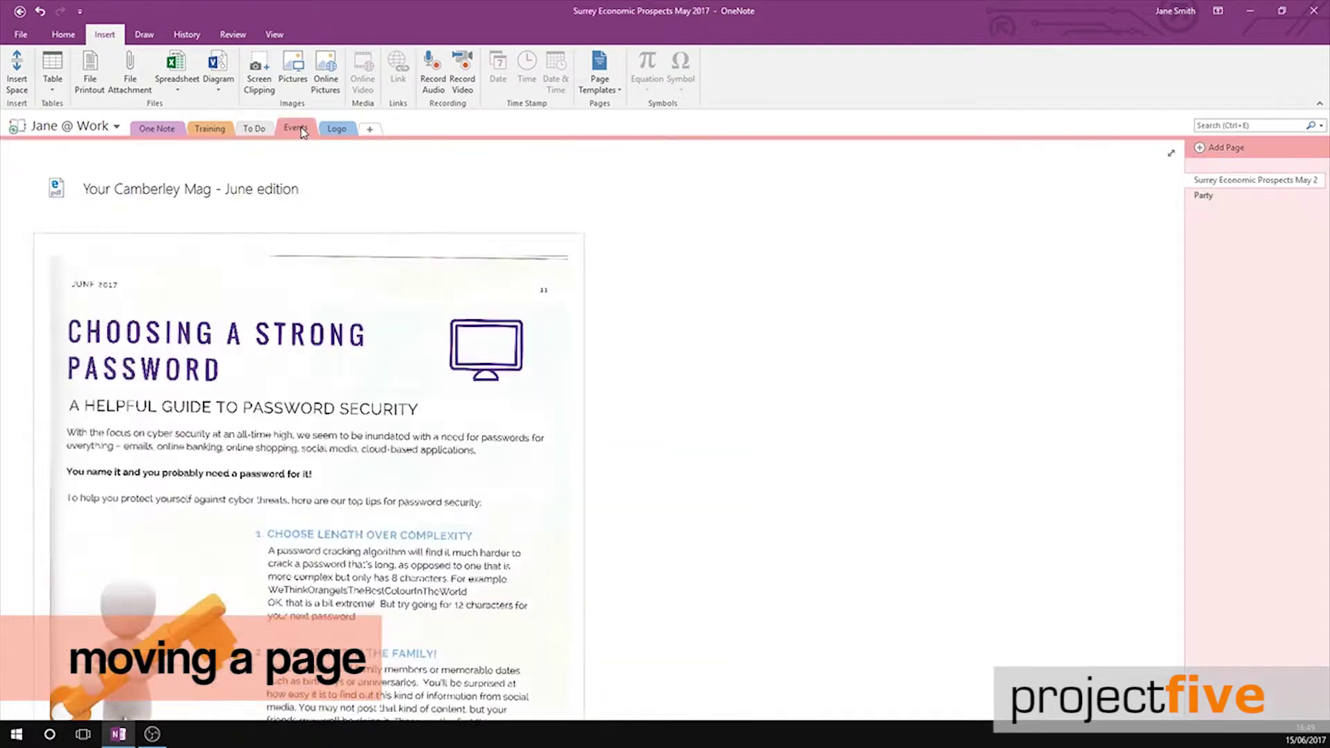
left_click(1204, 197)
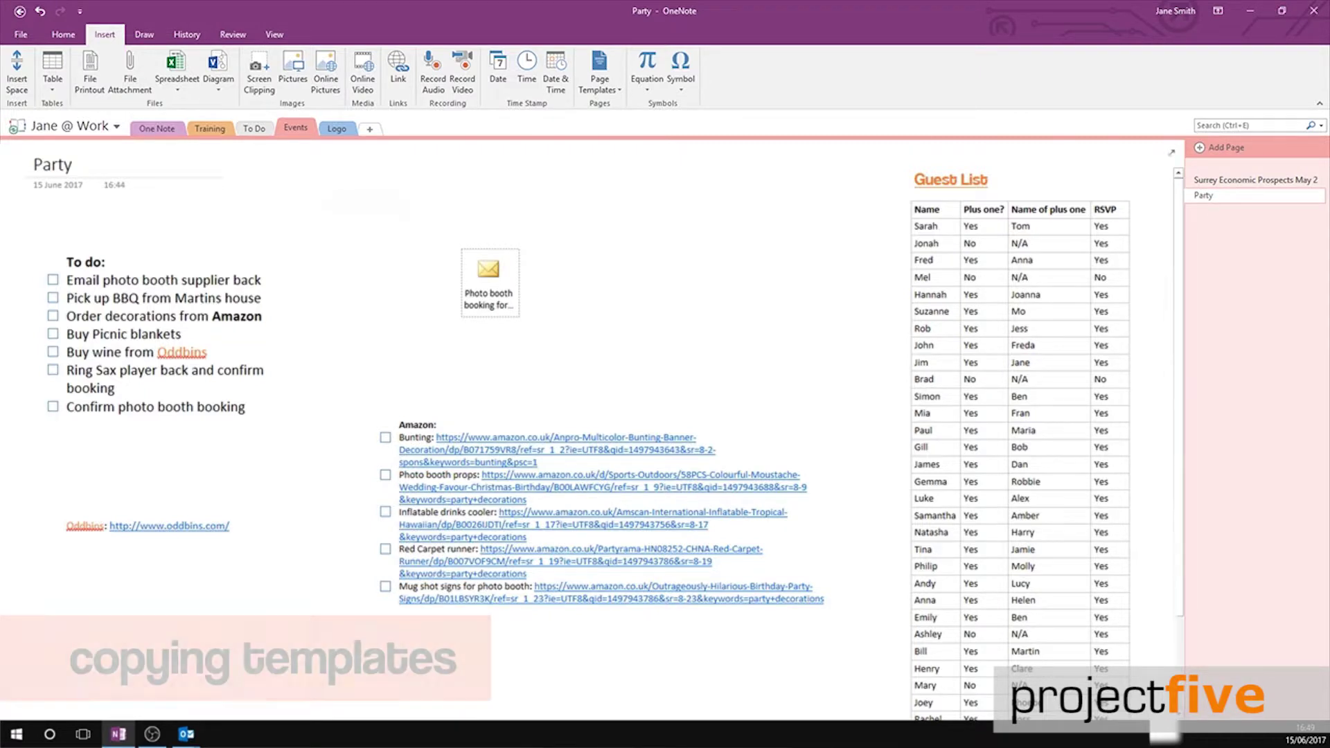
- Copy the 'To do: Week 1' page into the To Do section as a duplicate
left_click(255, 130)
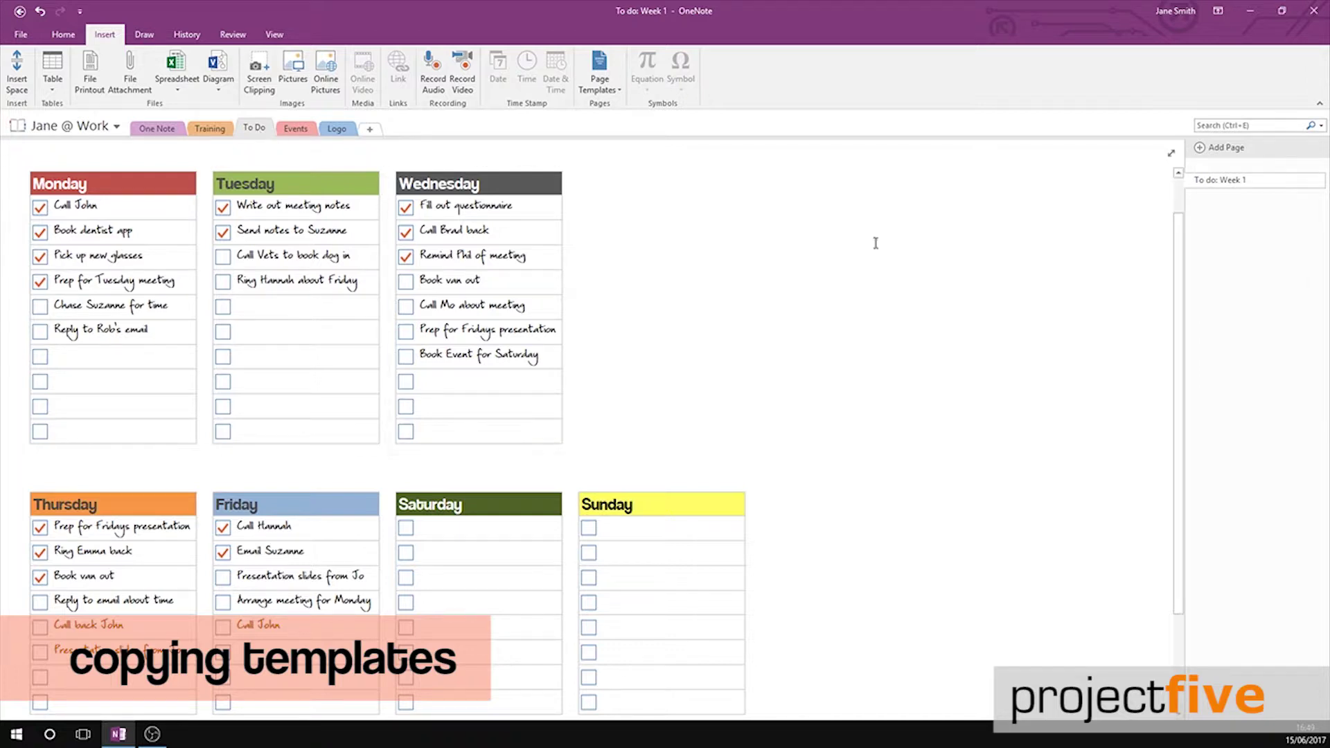
left_click(1219, 180)
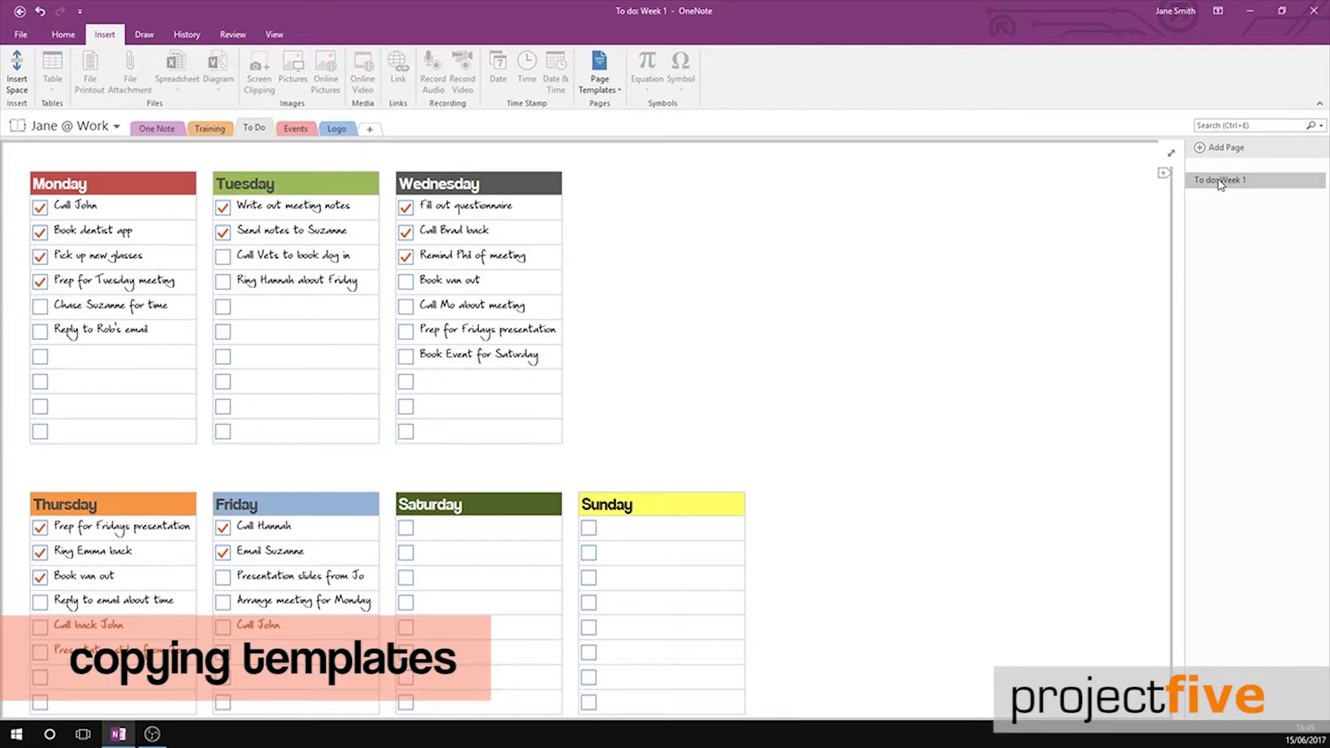
right_click(1220, 184)
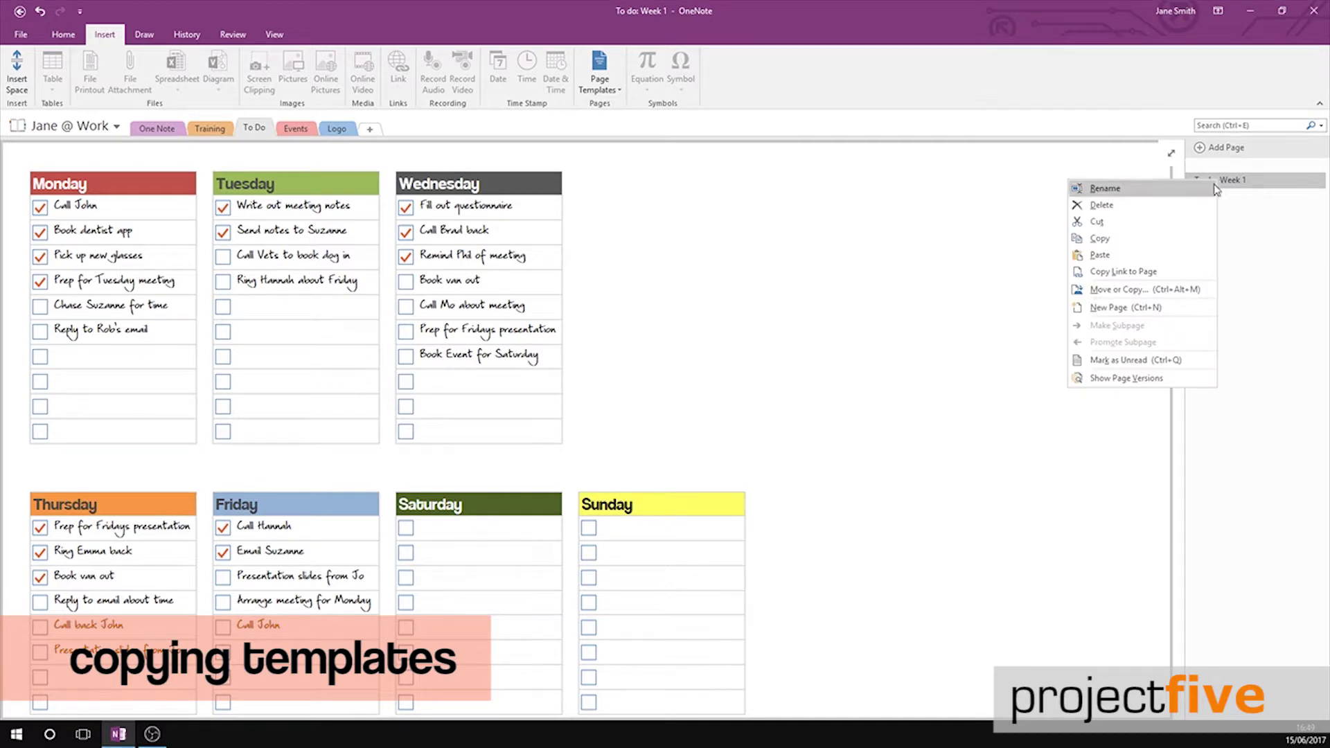
left_click(1198, 290)
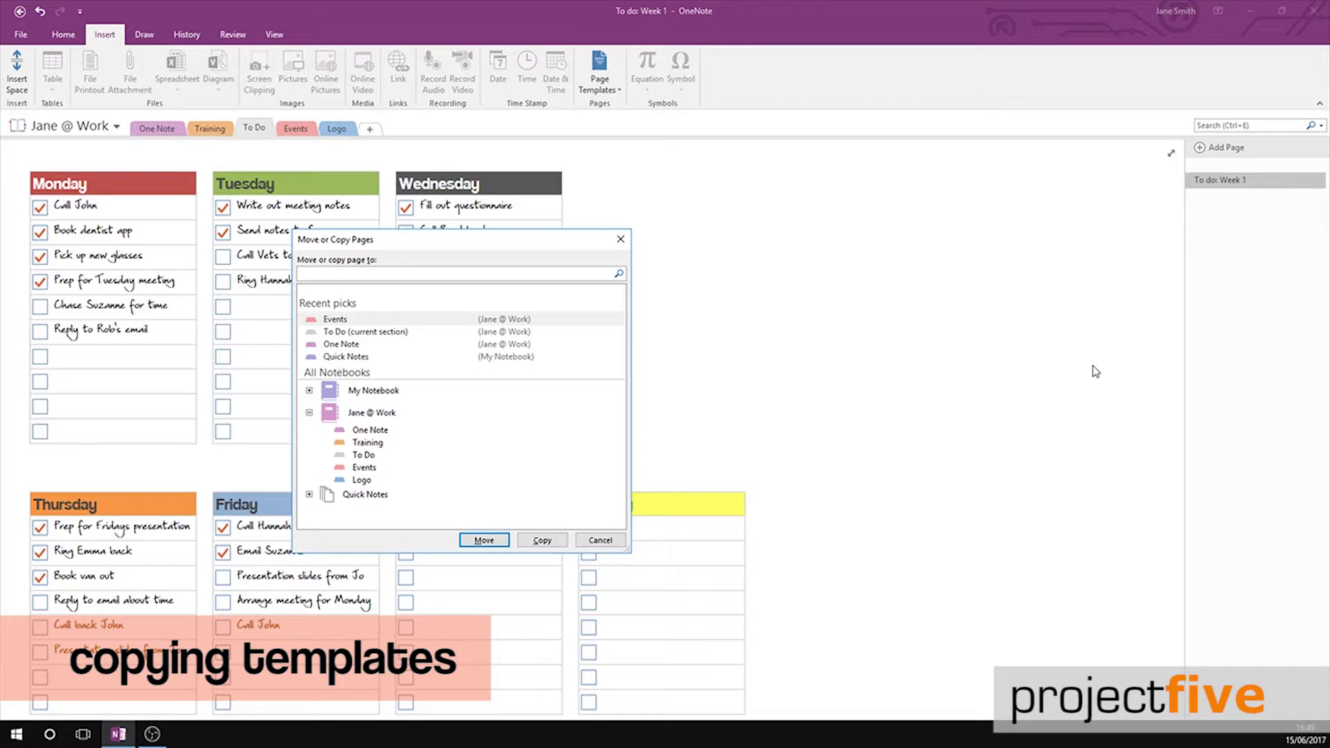
left_click(365, 458)
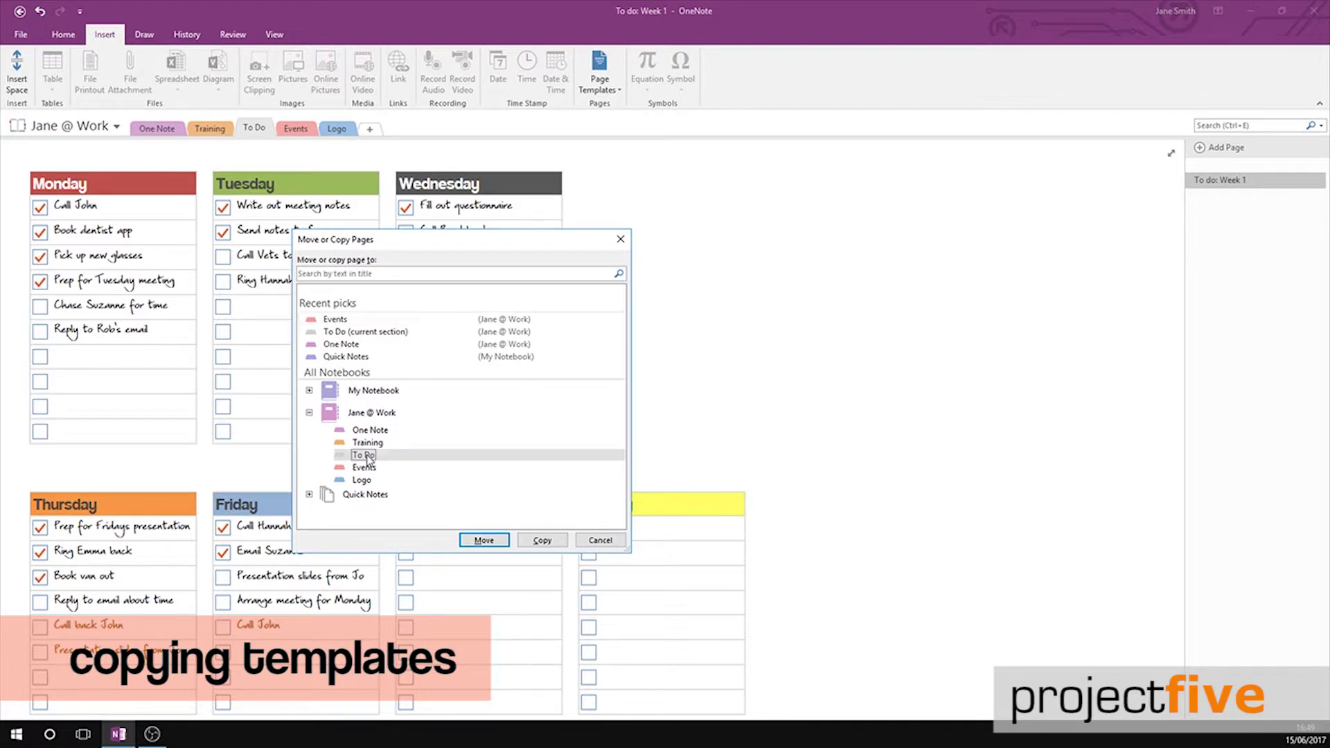
left_click(543, 540)
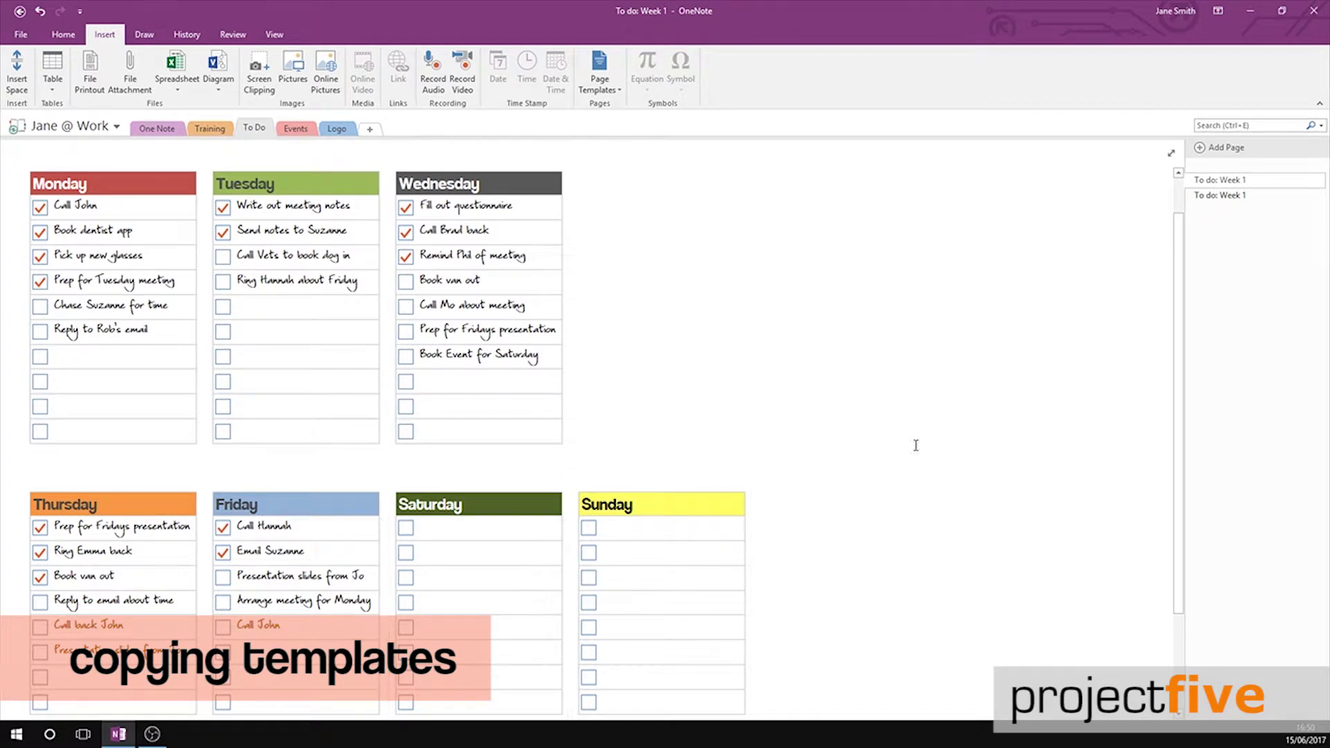
- Retitle the copied page 'To do: Week 2' and delete Monday's completed tasks
left_click(1243, 198)
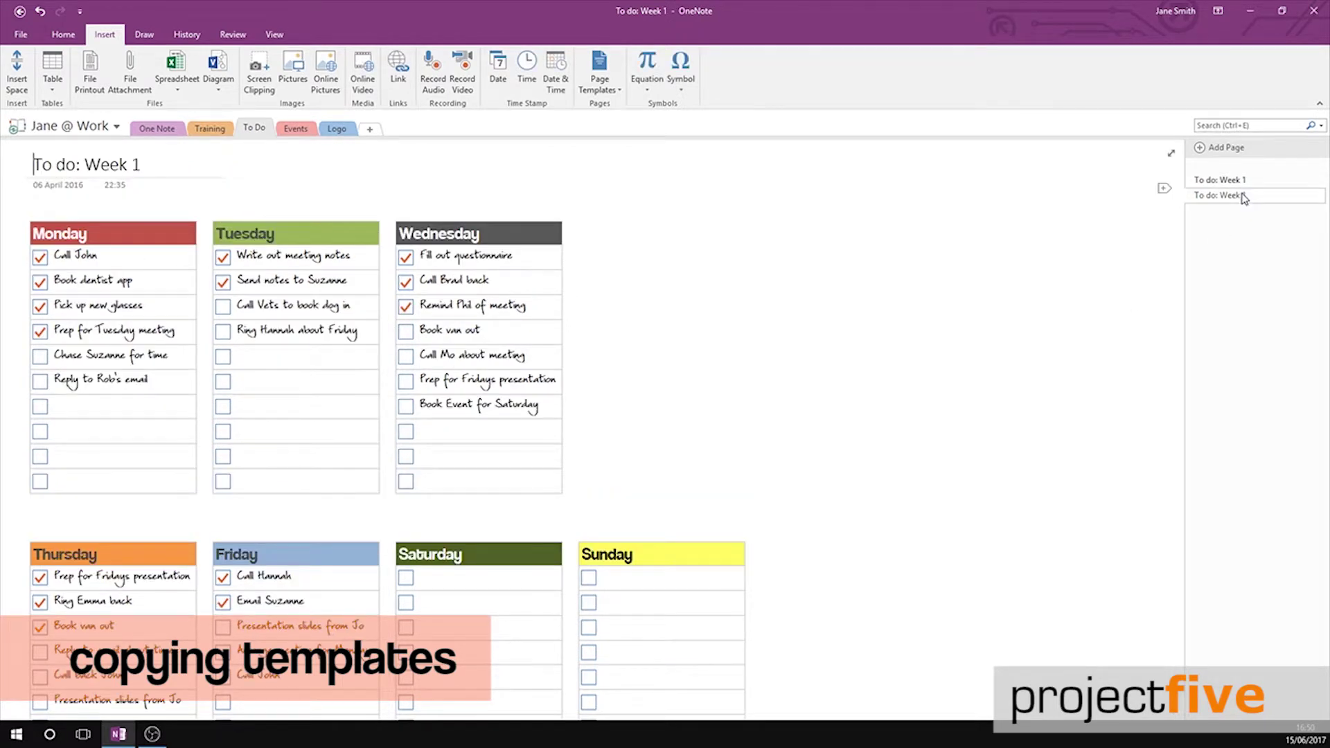
left_click(142, 163)
key("BackSpace")
type("2")
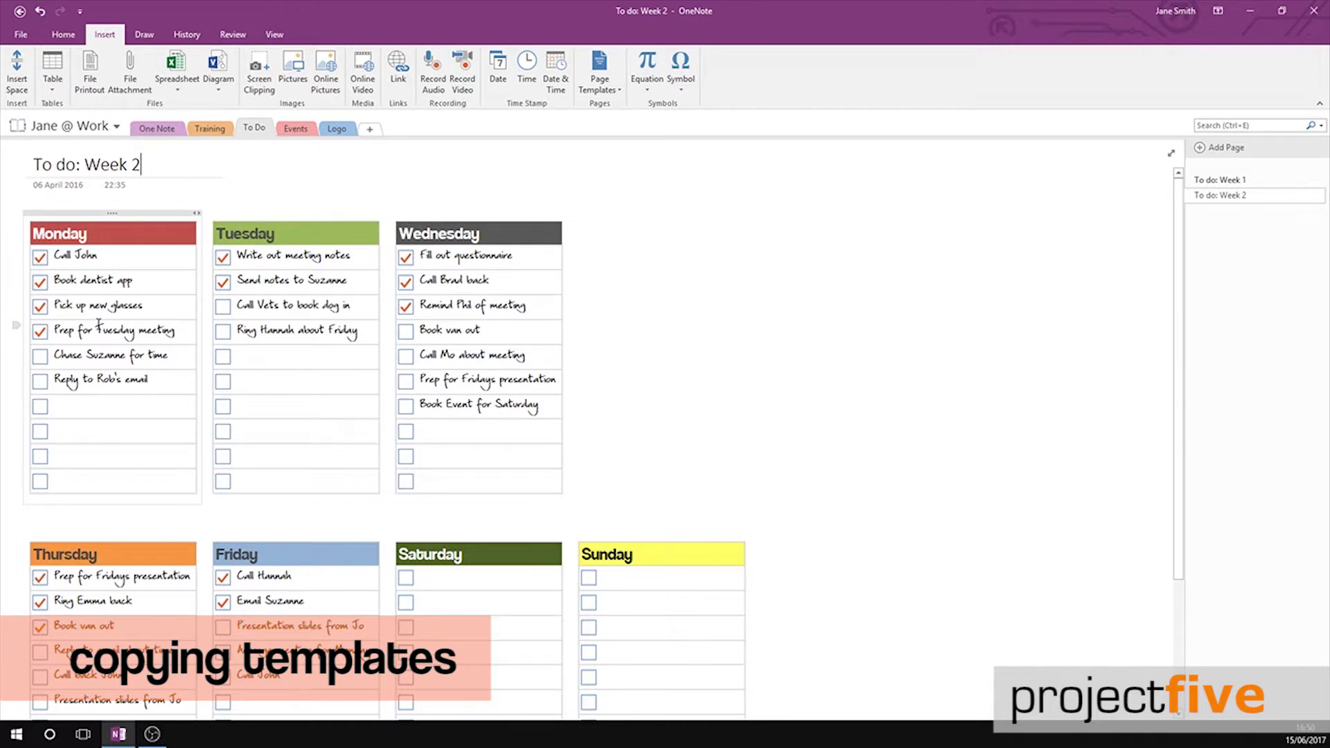
left_click(97, 330)
mouse_move(184, 330)
left_mouse_down()
mouse_move(70, 292)
mouse_move(59, 264)
left_mouse_up()
key("Delete")
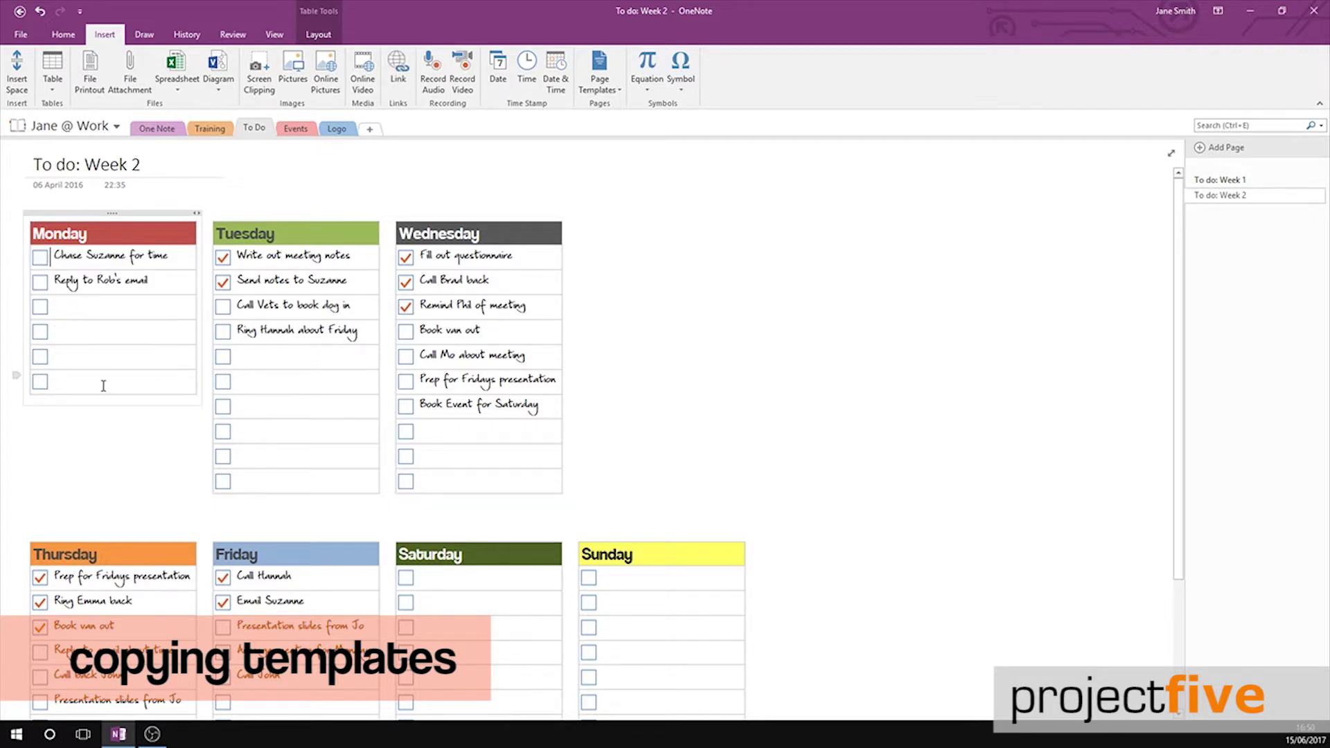
- Add four new to-do checkbox rows to Monday's list
left_click(101, 382)
key("Return")
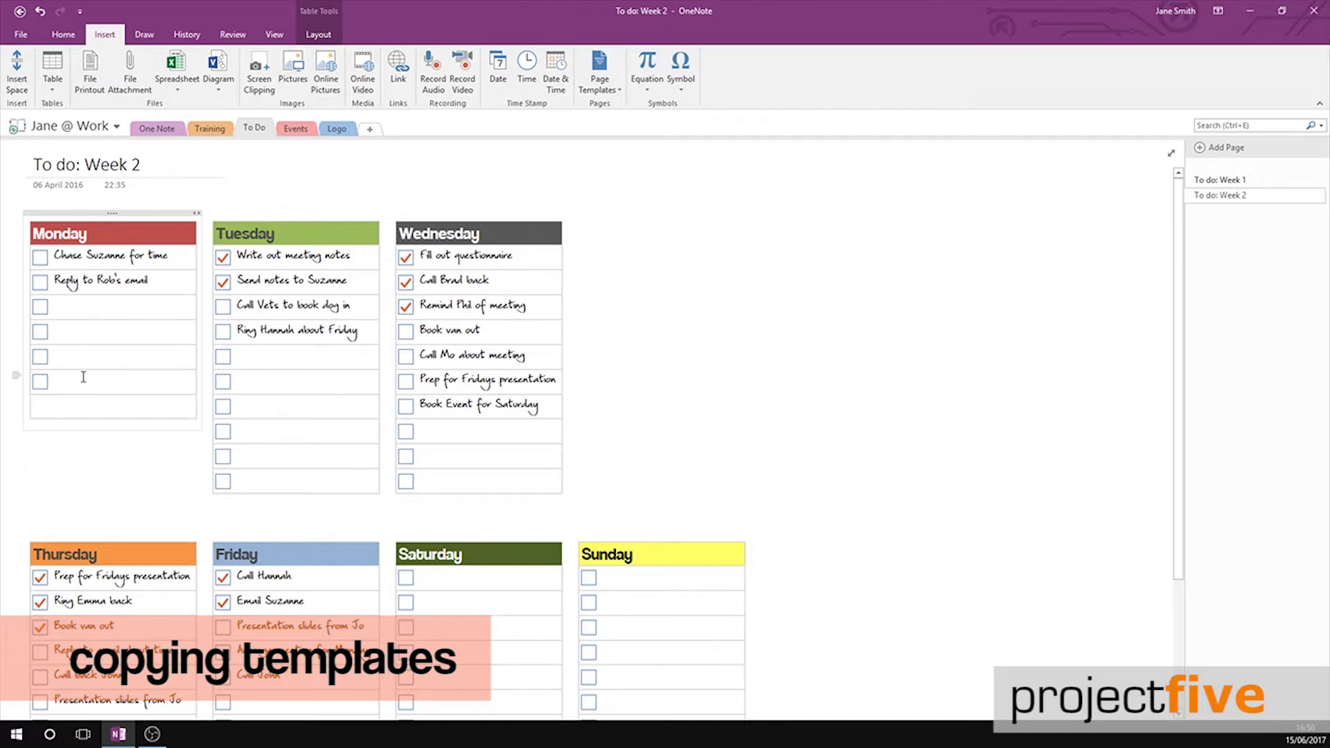
key("ctrl+1")
key("Return")
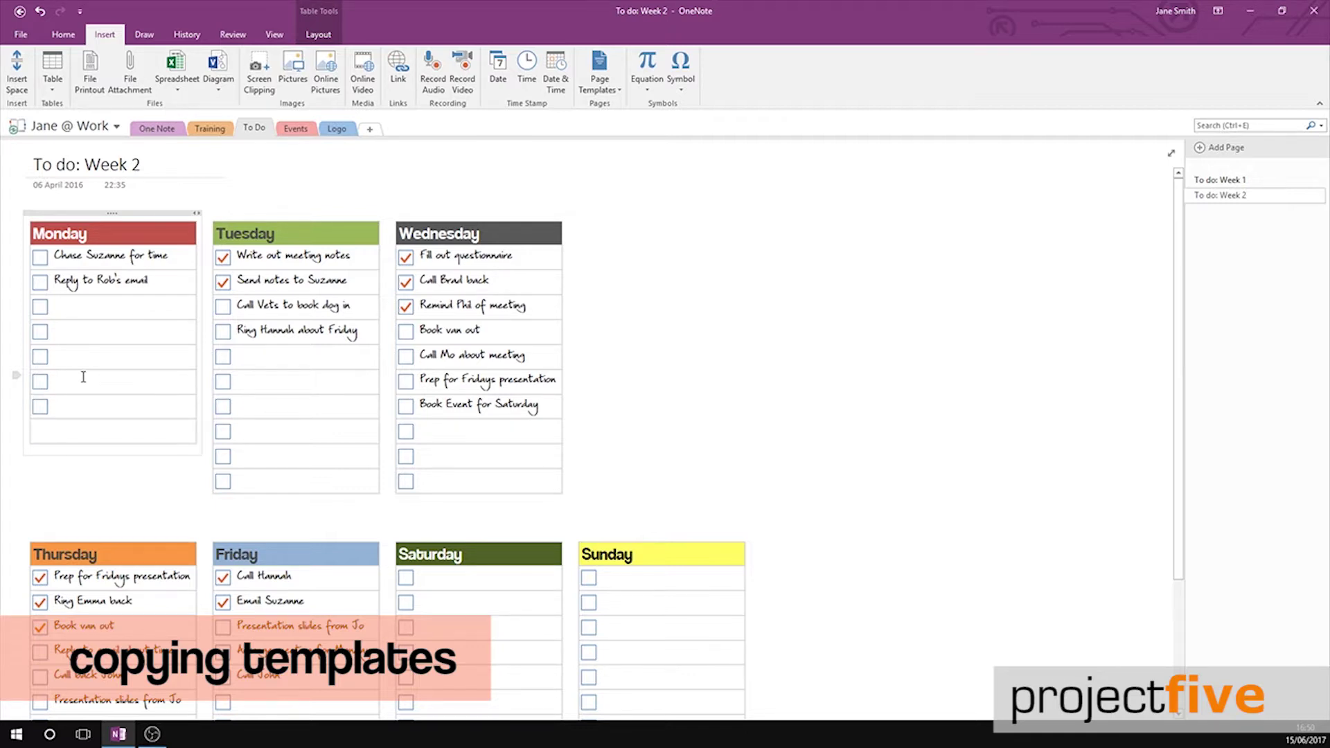
key("ctrl+1")
key("Return")
key("ctrl+1")
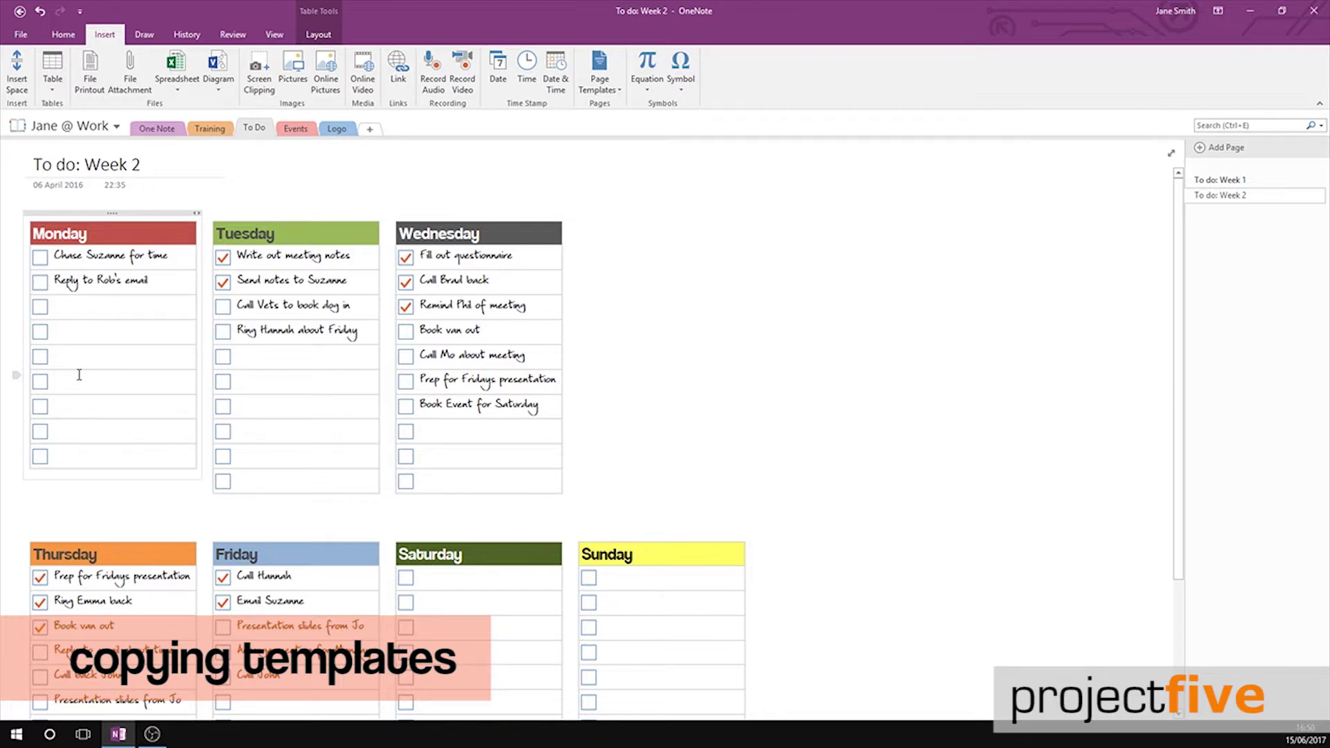
key("Return")
key("ctrl+1")
left_click_drag(312, 288, 225, 265)
- Delete completed tasks for Tuesday through Friday, adding two empty rows to Wednesday
key("Delete")
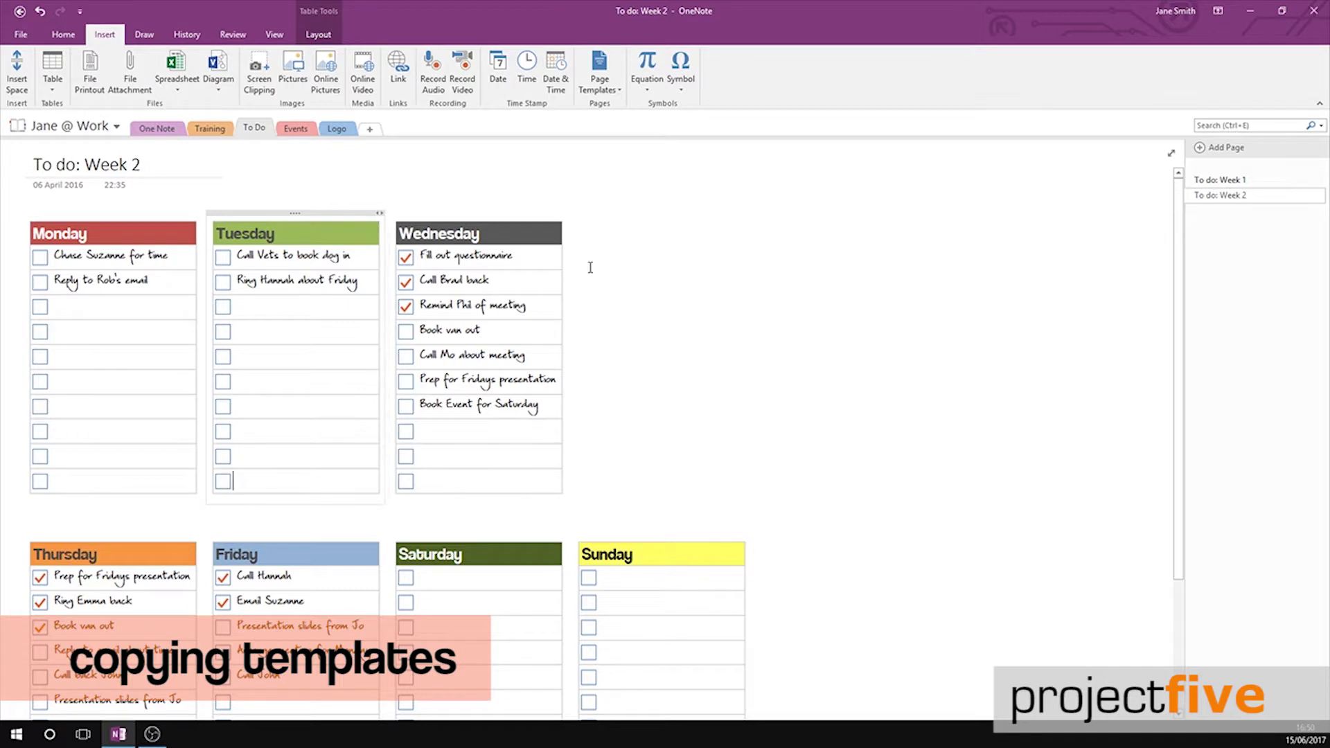
left_click_drag(533, 307, 402, 255)
key("Delete")
left_click(411, 429)
key("Return")
key("Return")
scroll(126, 578, "down", 1)
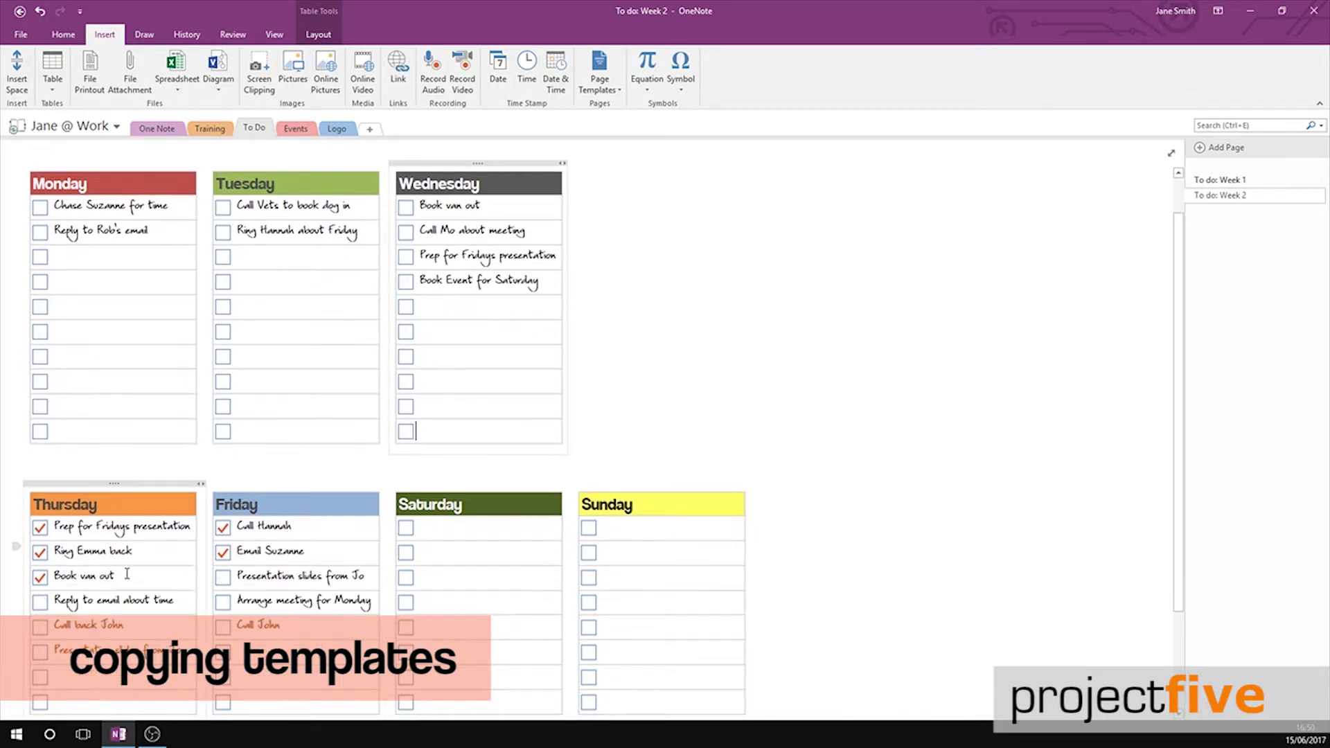
left_click_drag(126, 578, 63, 525)
key("Delete")
scroll(98, 573, "down", 1)
left_click(98, 575)
key("Return")
key("Return")
key("Return")
left_click_drag(311, 513, 239, 476)
key("Delete")
scroll(1070, 408, "up", 2)
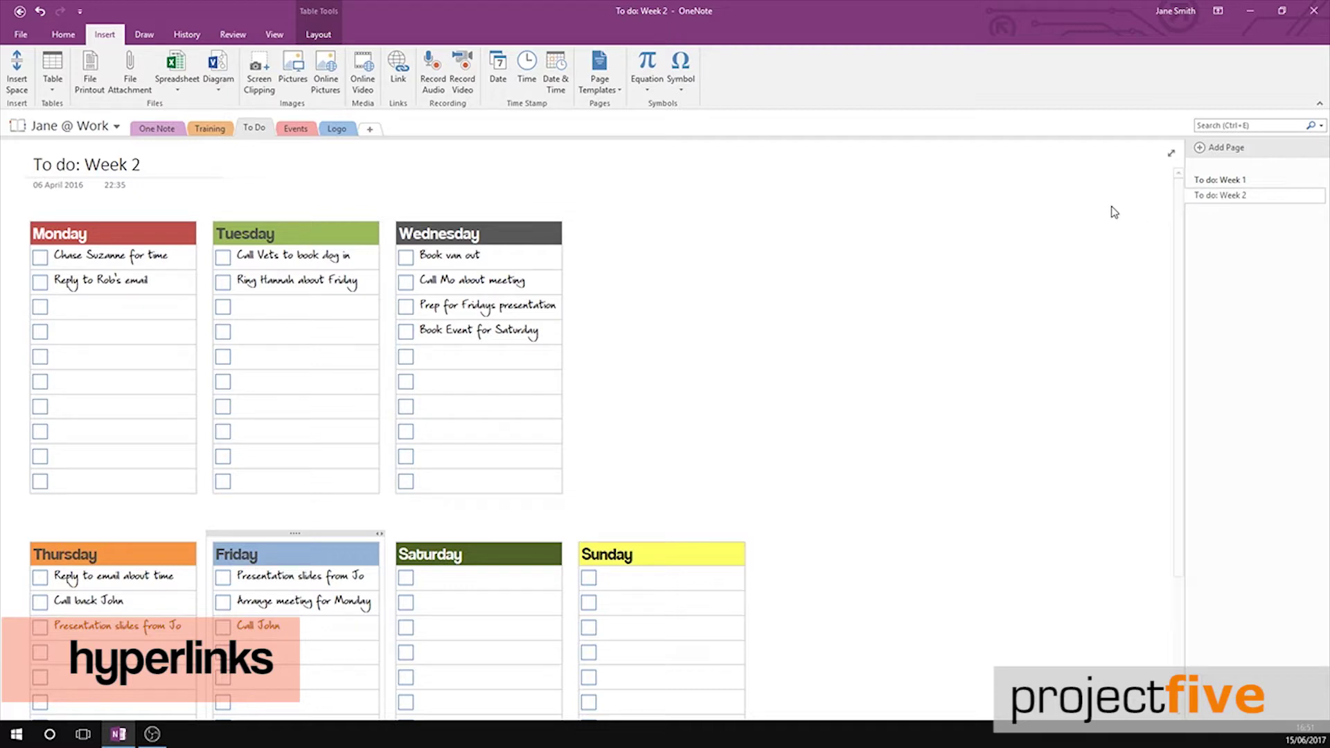
- Add an 'Organise party' task to Wednesday, linked to the Party page in Jane @ Work > Events
left_click(434, 356)
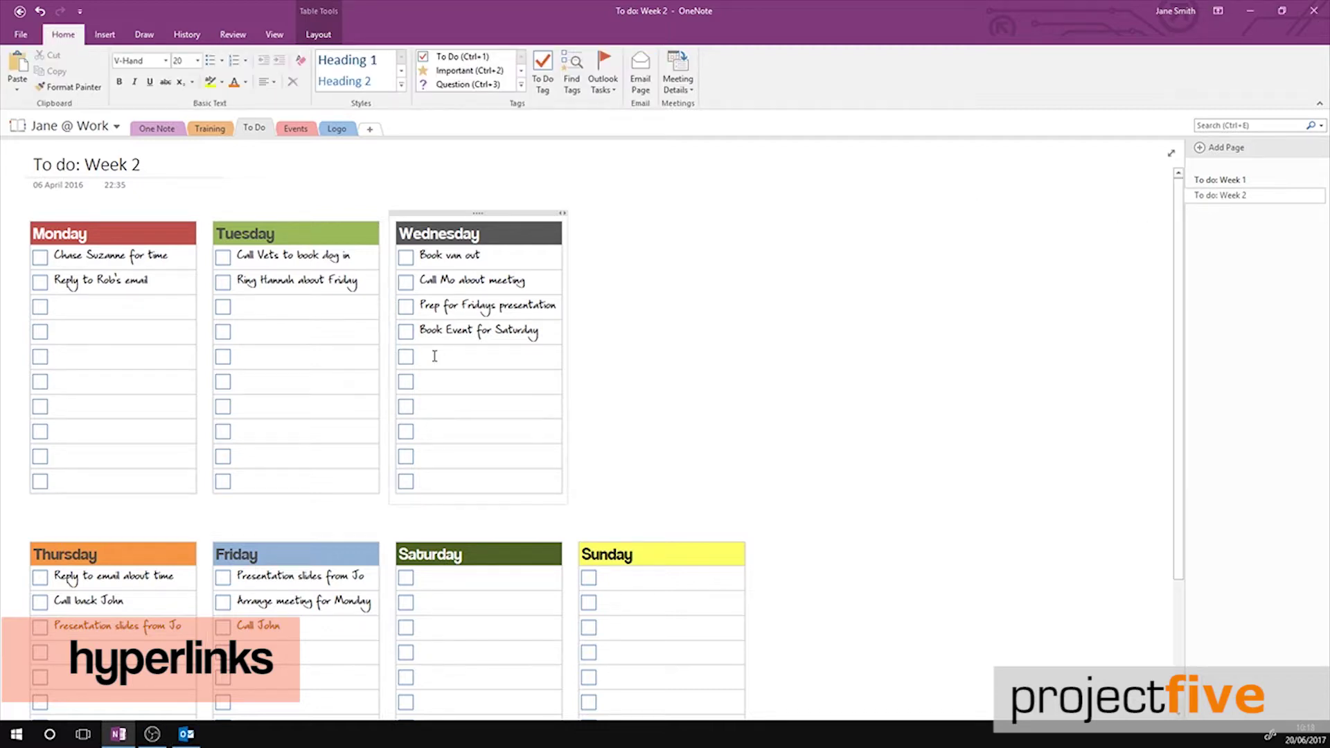
type("Organise ")
type("party")
left_click_drag(485, 357, 416, 358)
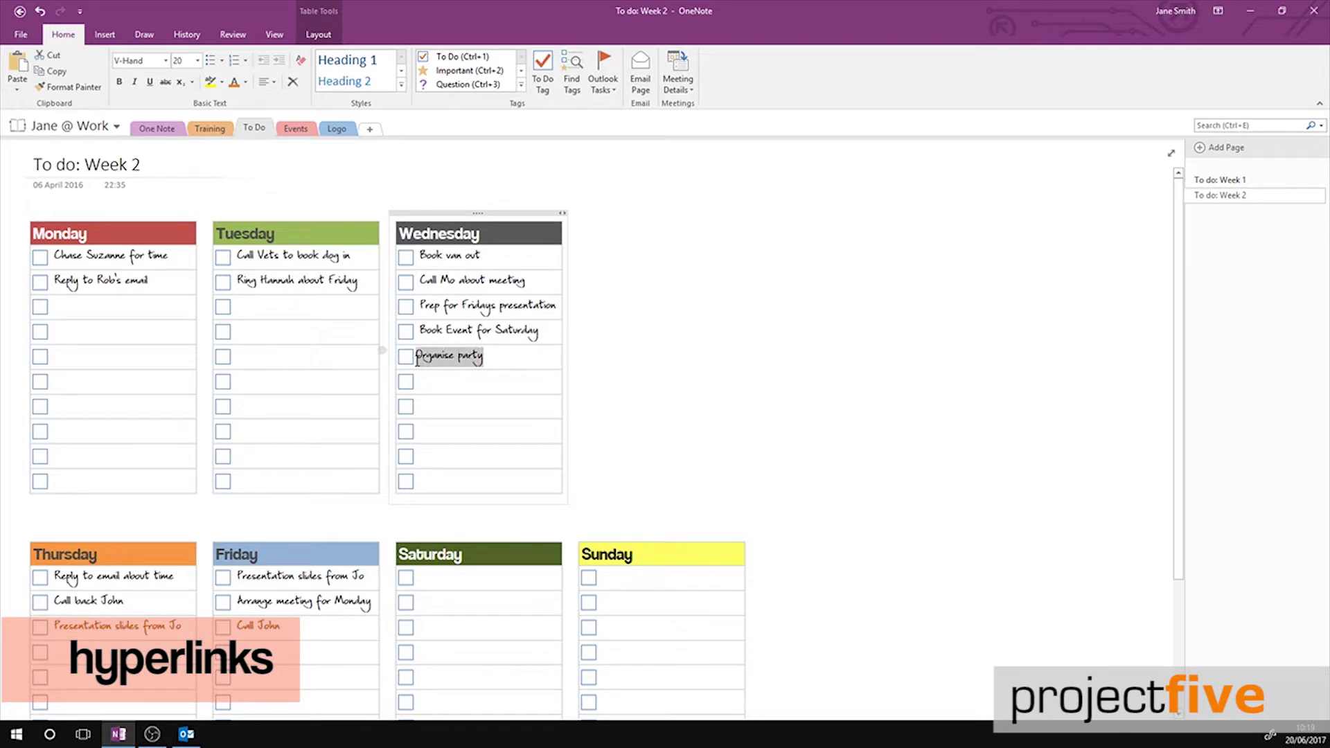
right_click(450, 358)
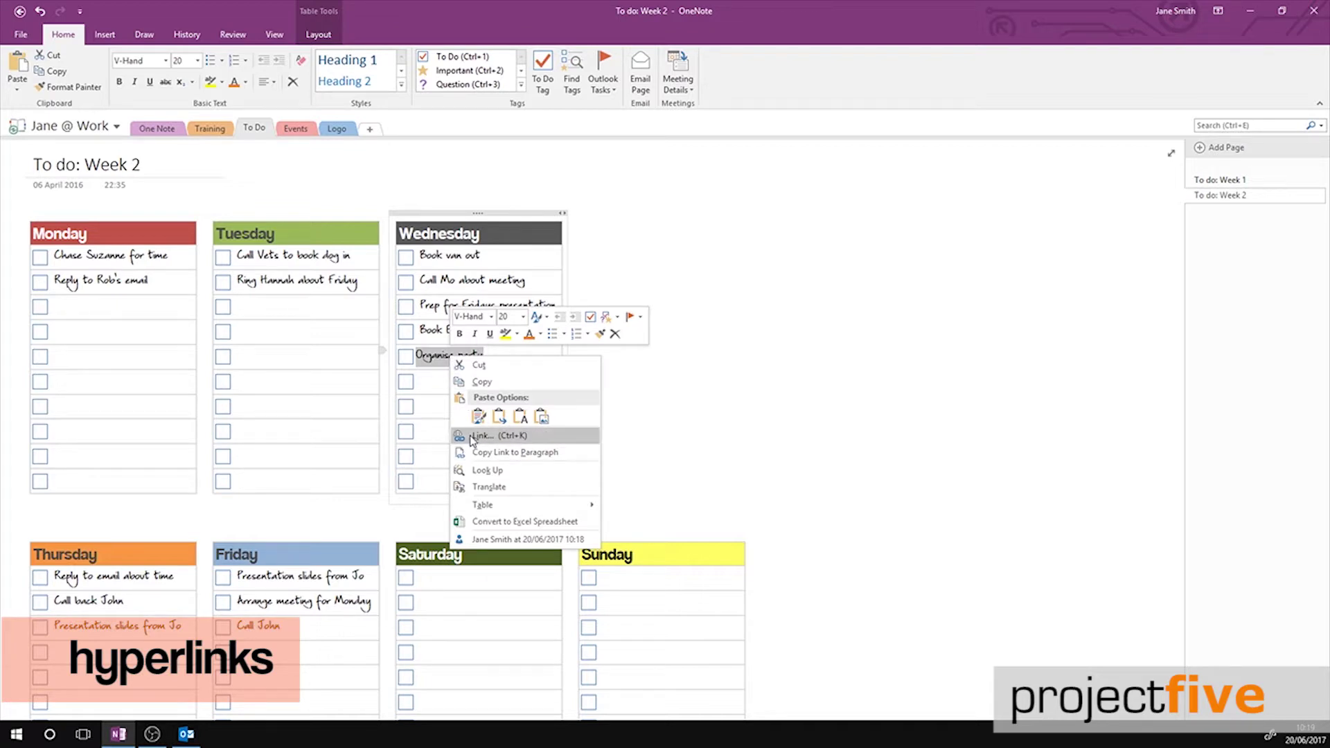
left_click(524, 438)
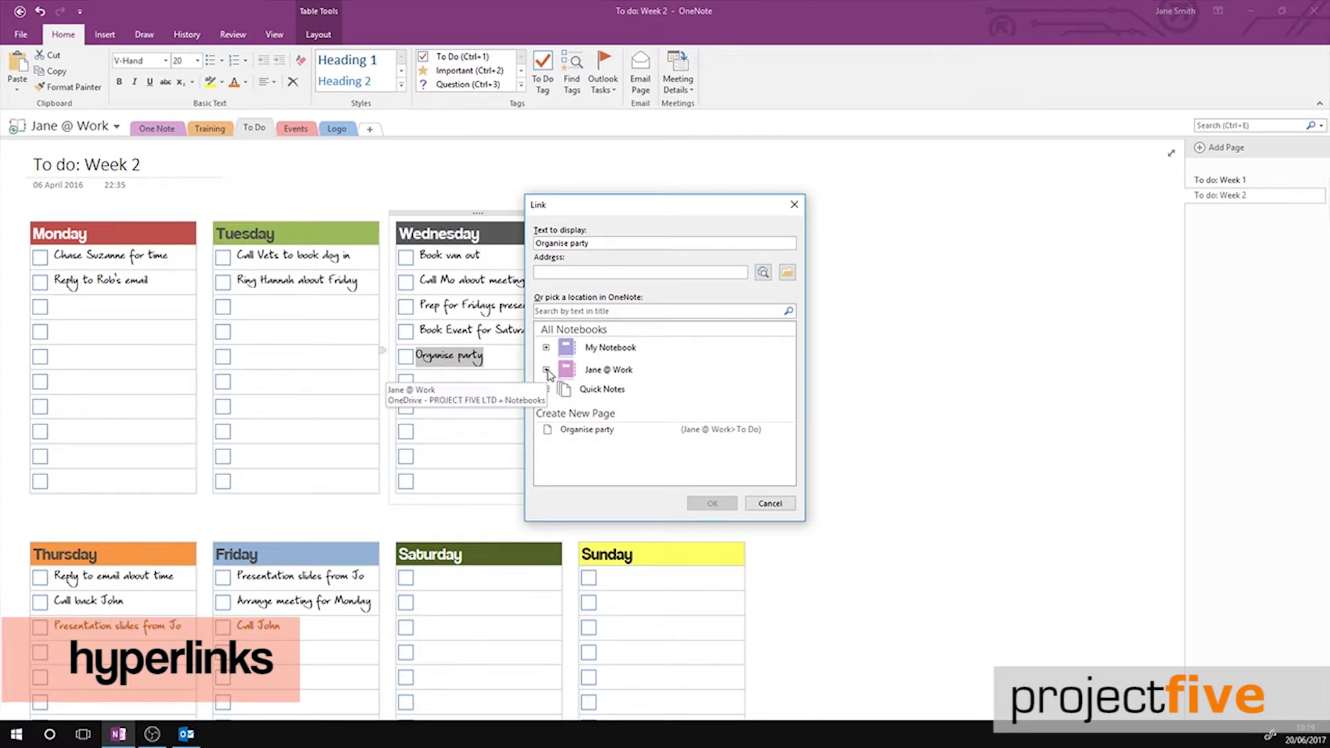
left_click(547, 370)
left_click(562, 424)
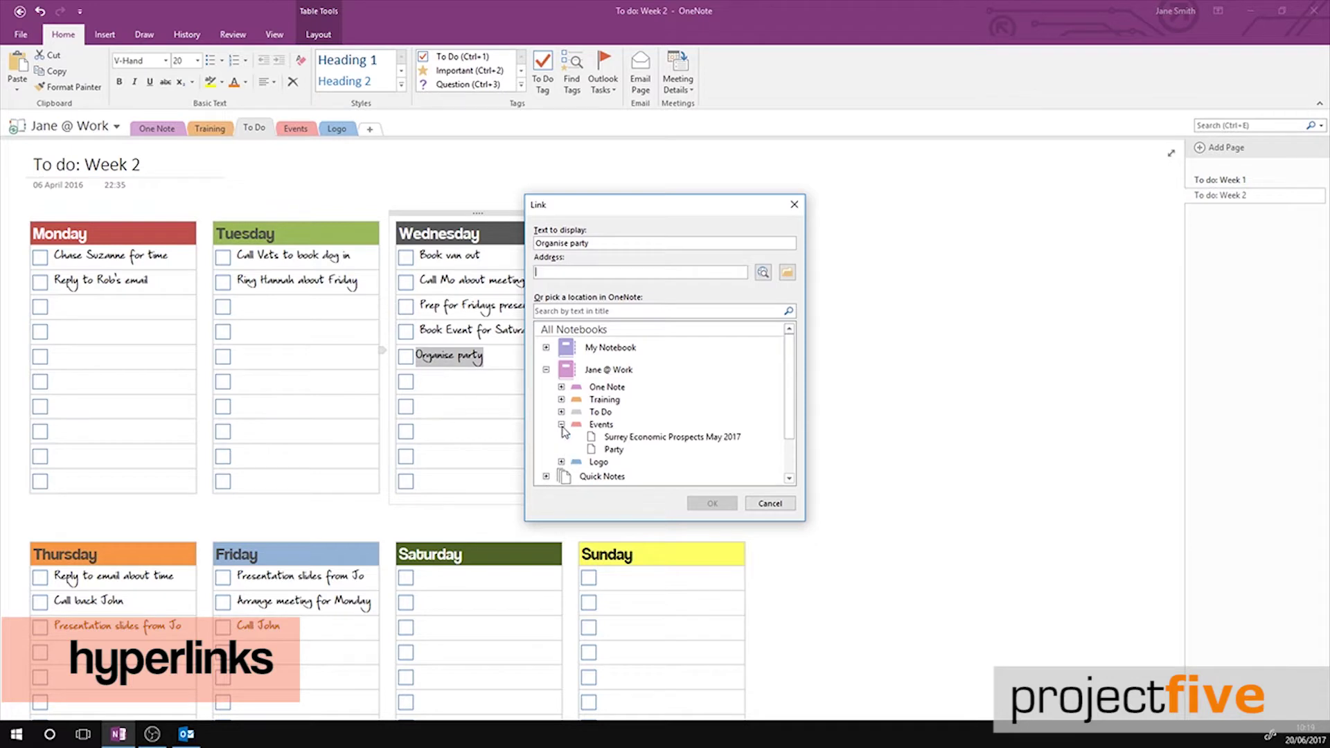
left_click(615, 449)
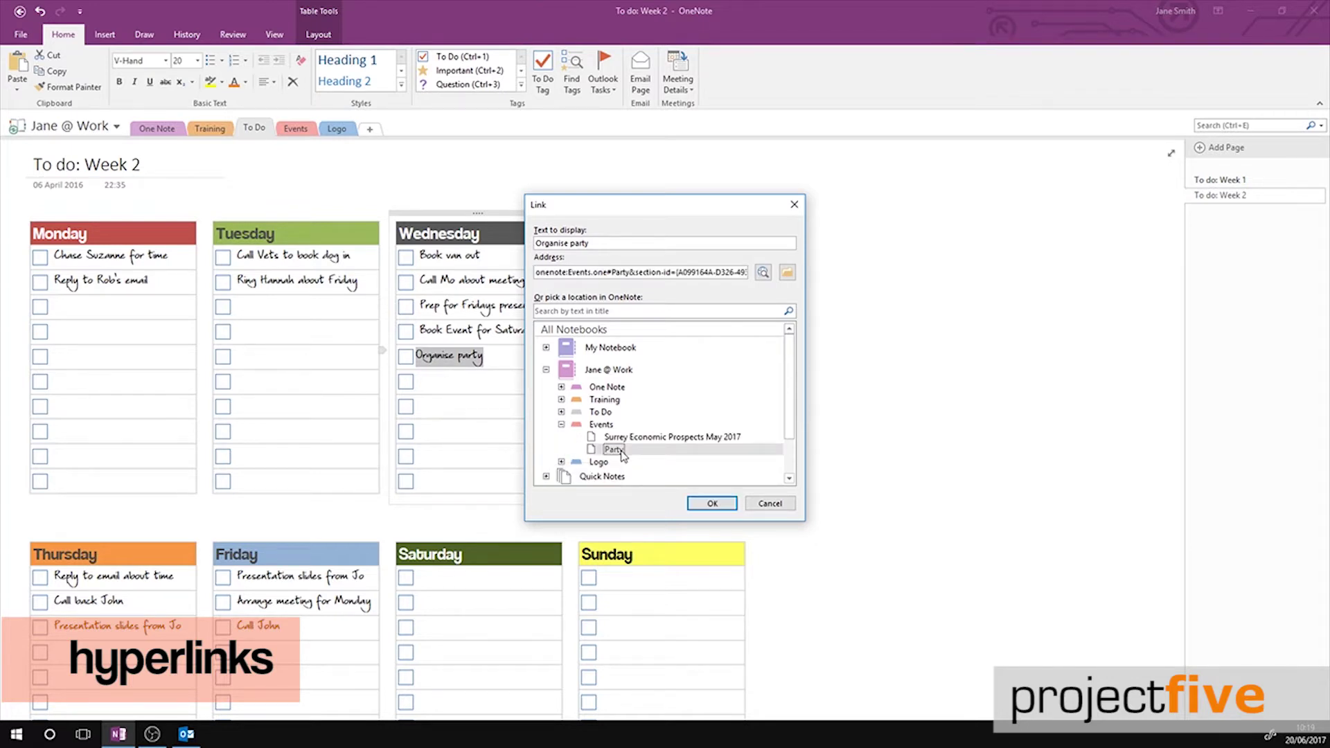
left_click(711, 504)
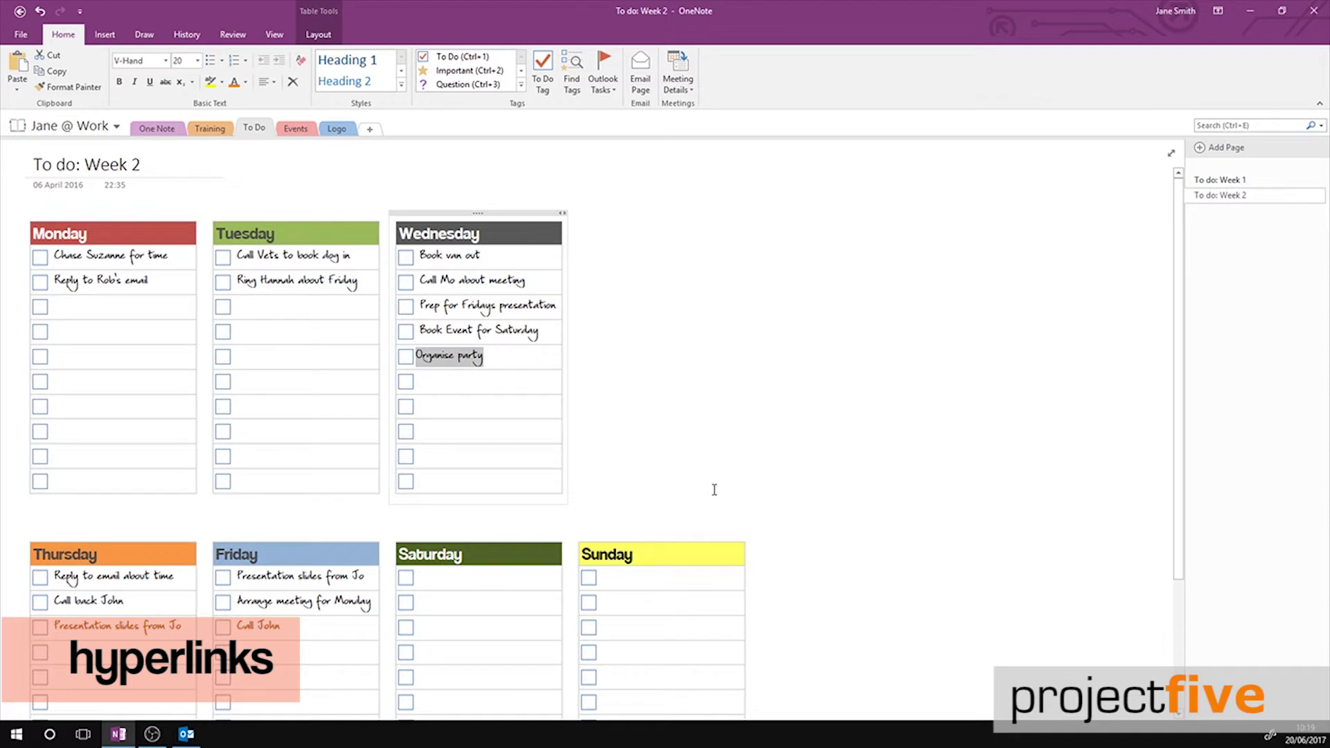
left_click(714, 489)
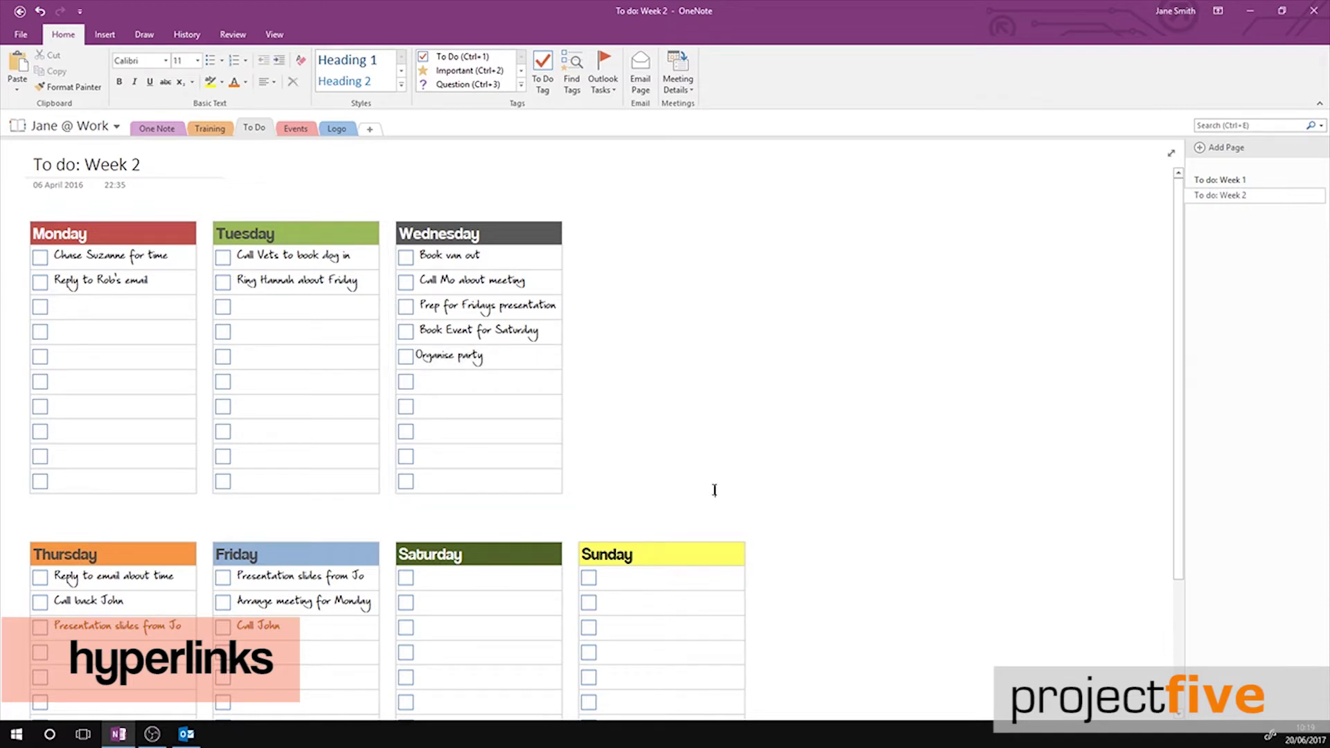
- Follow the Organise party link and open the attached photo booth booking email
left_click(450, 355)
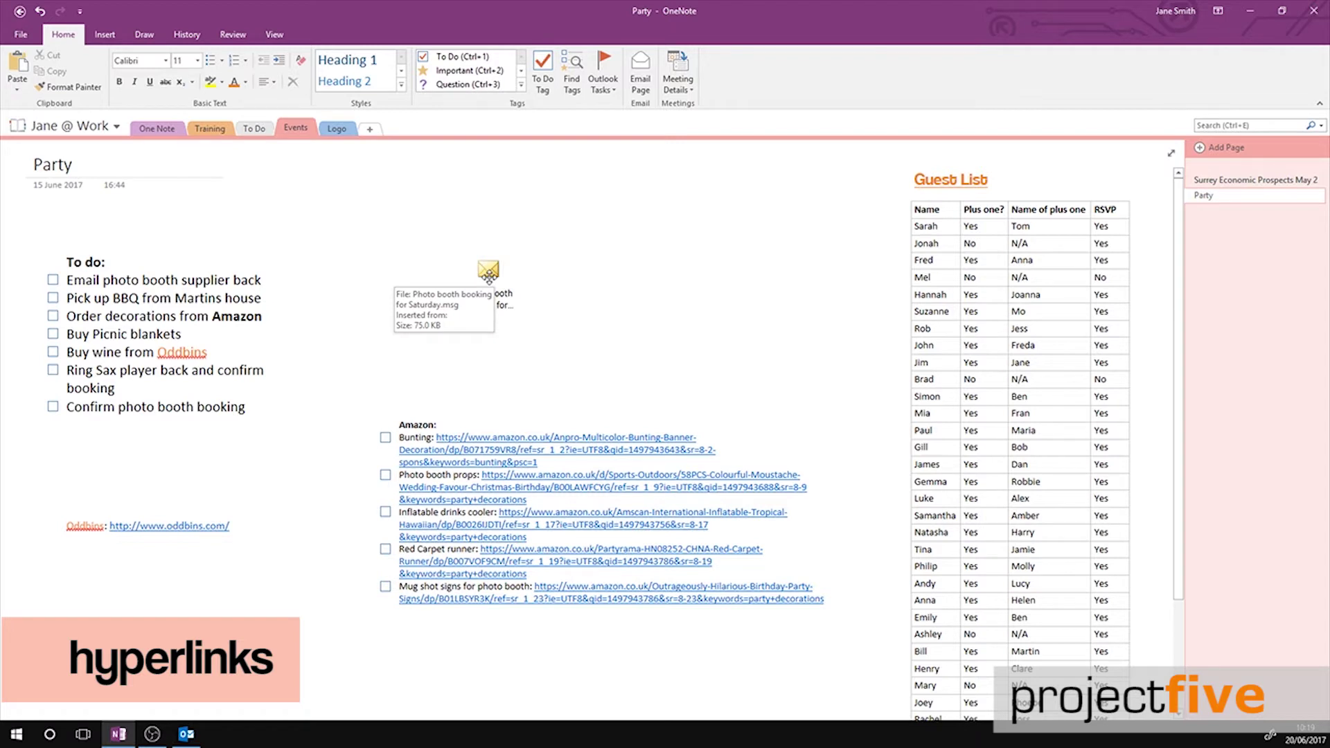
double_click(489, 273)
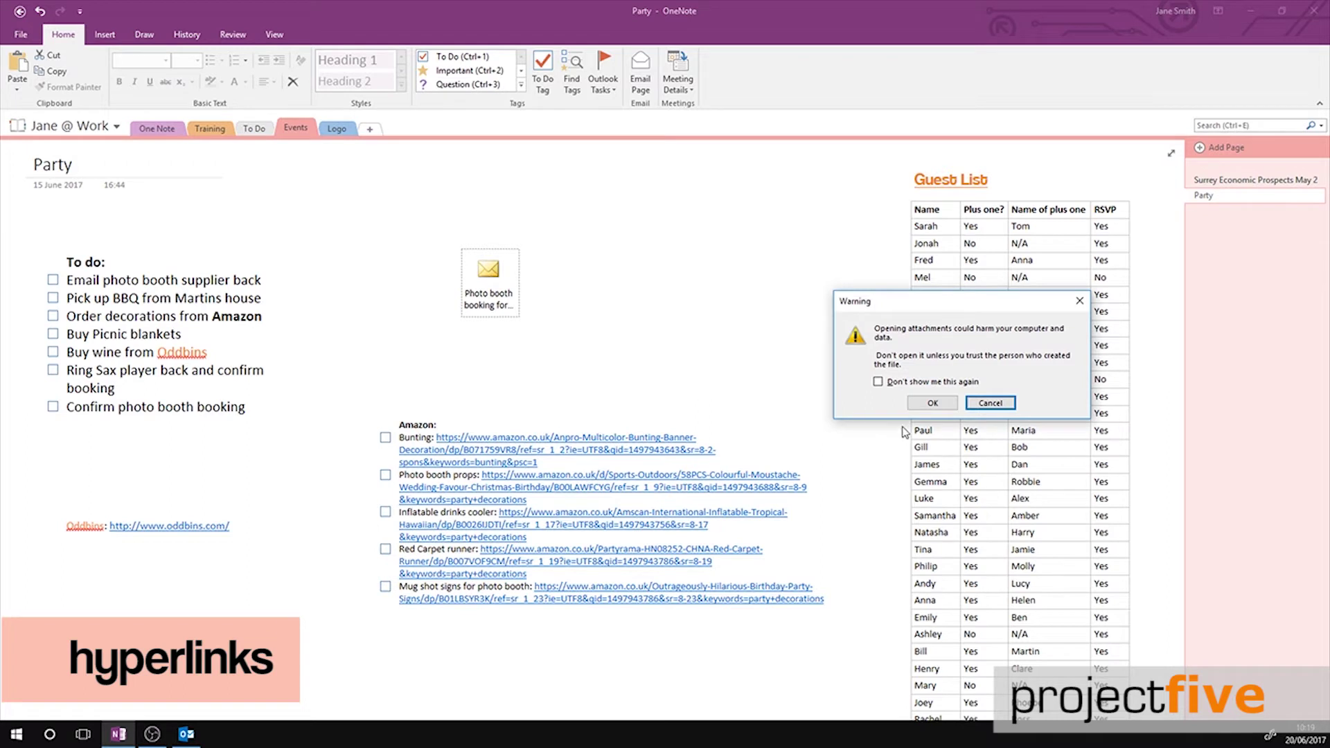
left_click(933, 404)
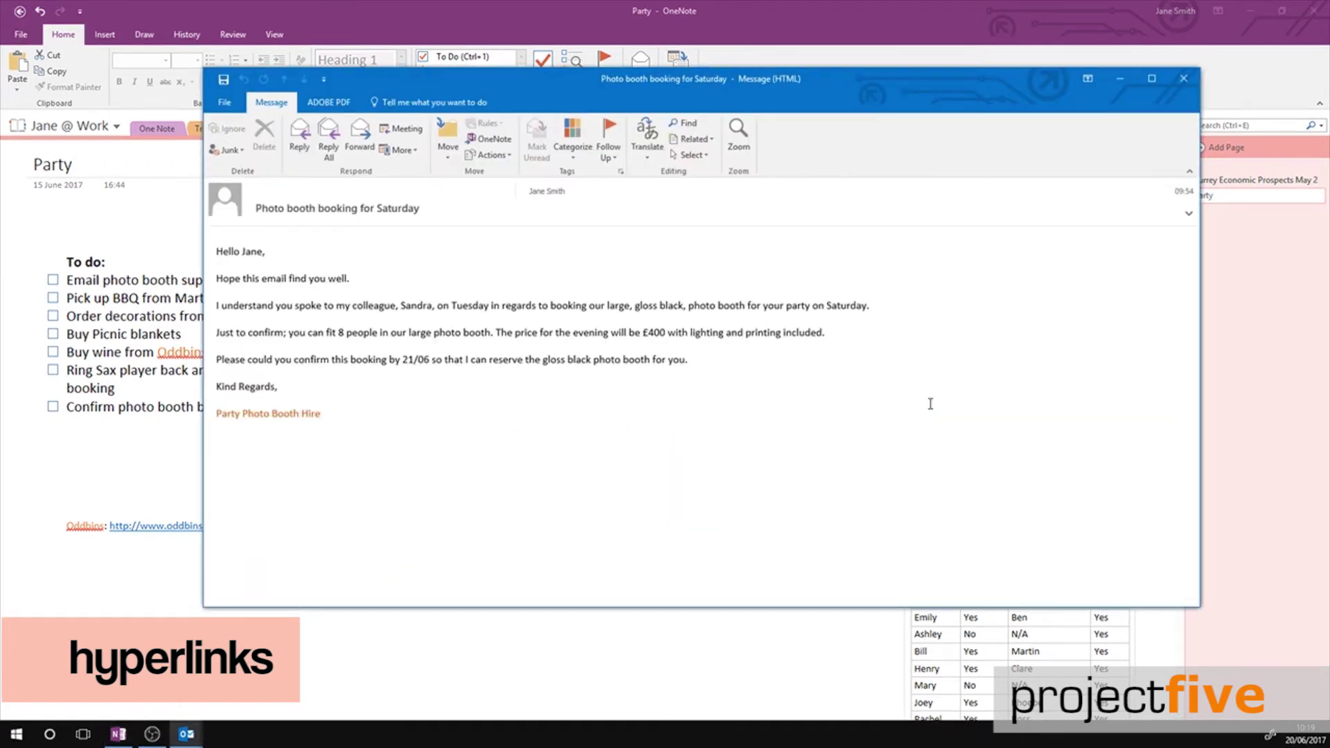
- Send a reply-all confirming the Saturday photo booth booking
left_click(329, 144)
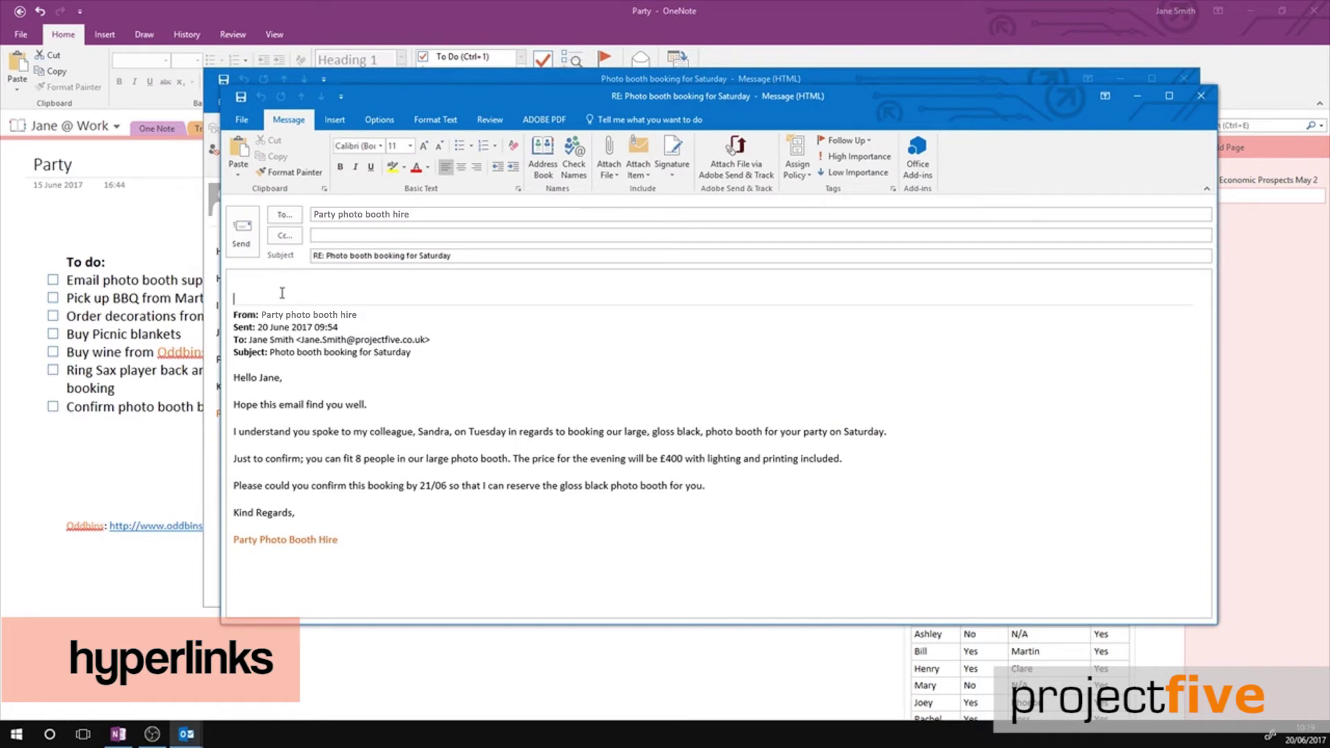
type("Hey,")
key("Return")
type("Yes I would like to confirm the booking for the photo booth on a Sat")
key("BackSpace")
key("BackSpace")
key("BackSpace")
type("aturday.")
key("Return")
type("Kind Regards,")
key("Return")
type("Jane")
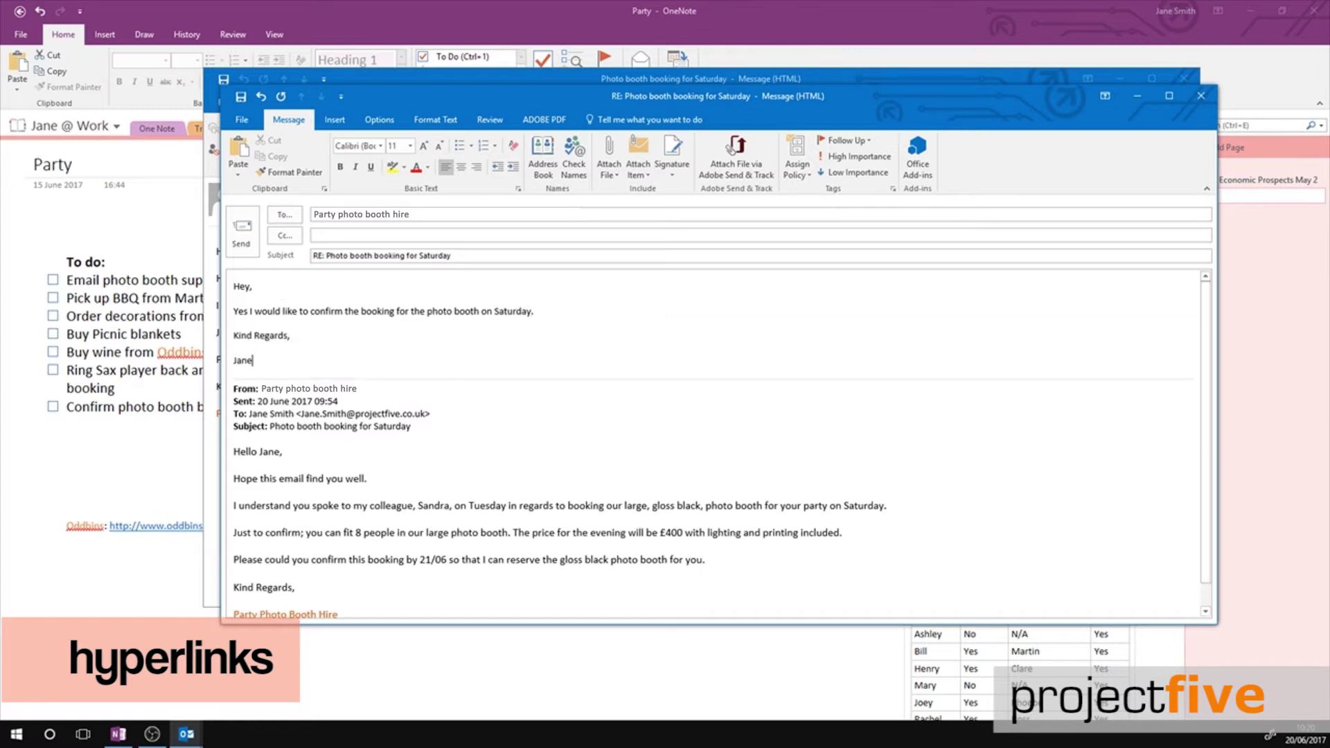
left_click(242, 245)
mouse_move(185, 735)
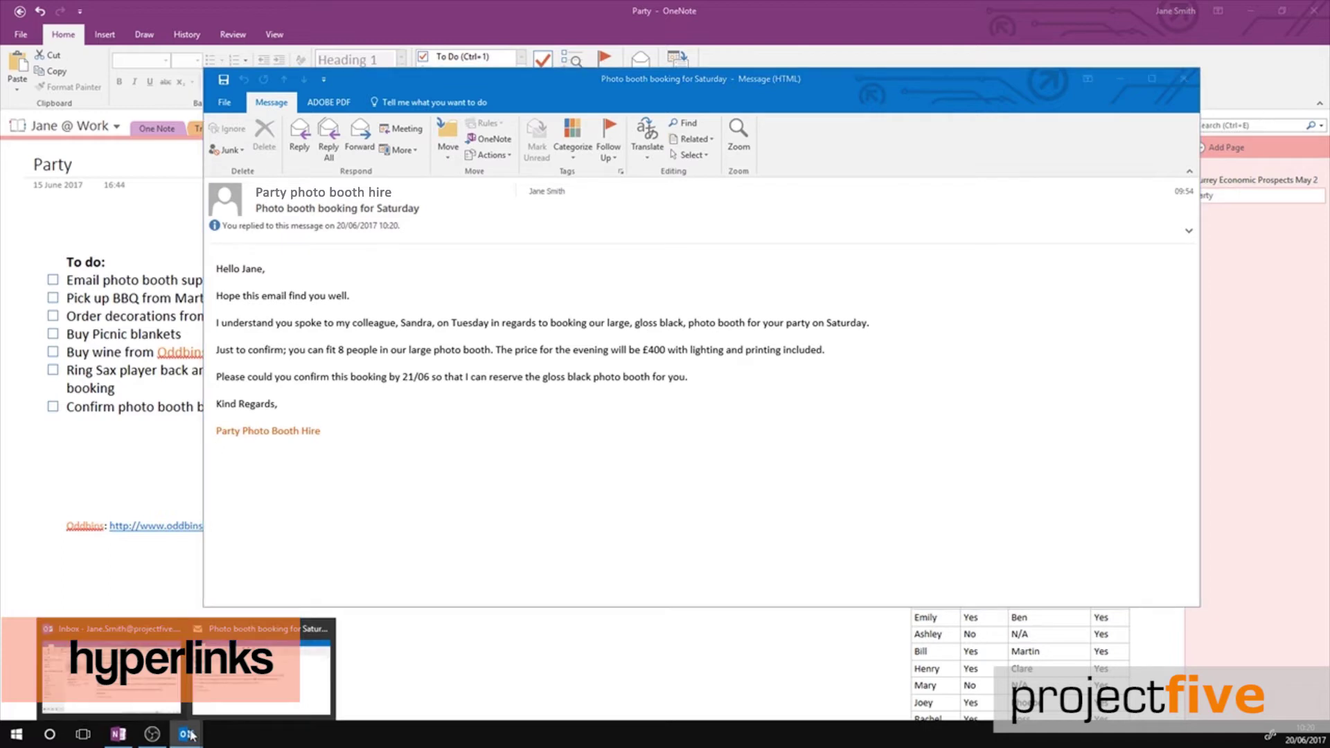
- Check the reply in Outlook's Sent Items, then return to OneNote's Party page
left_click(109, 671)
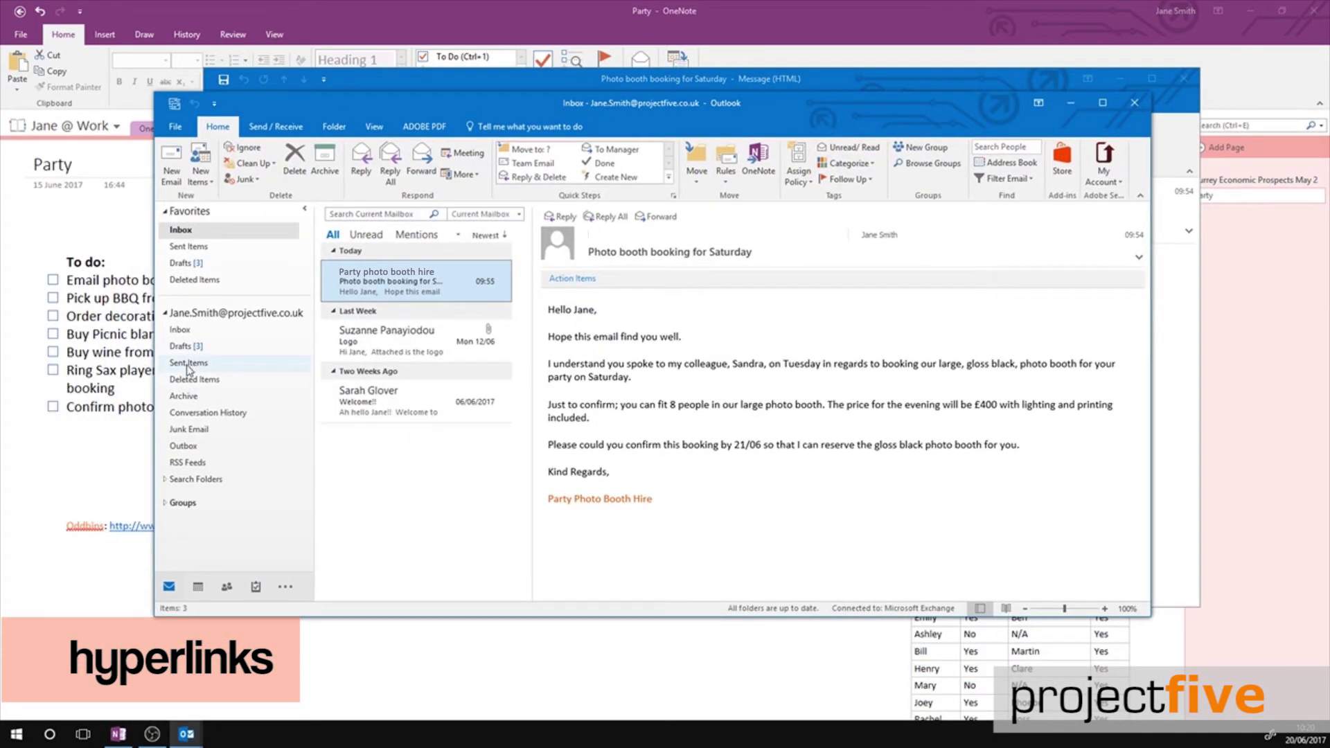
left_click(188, 364)
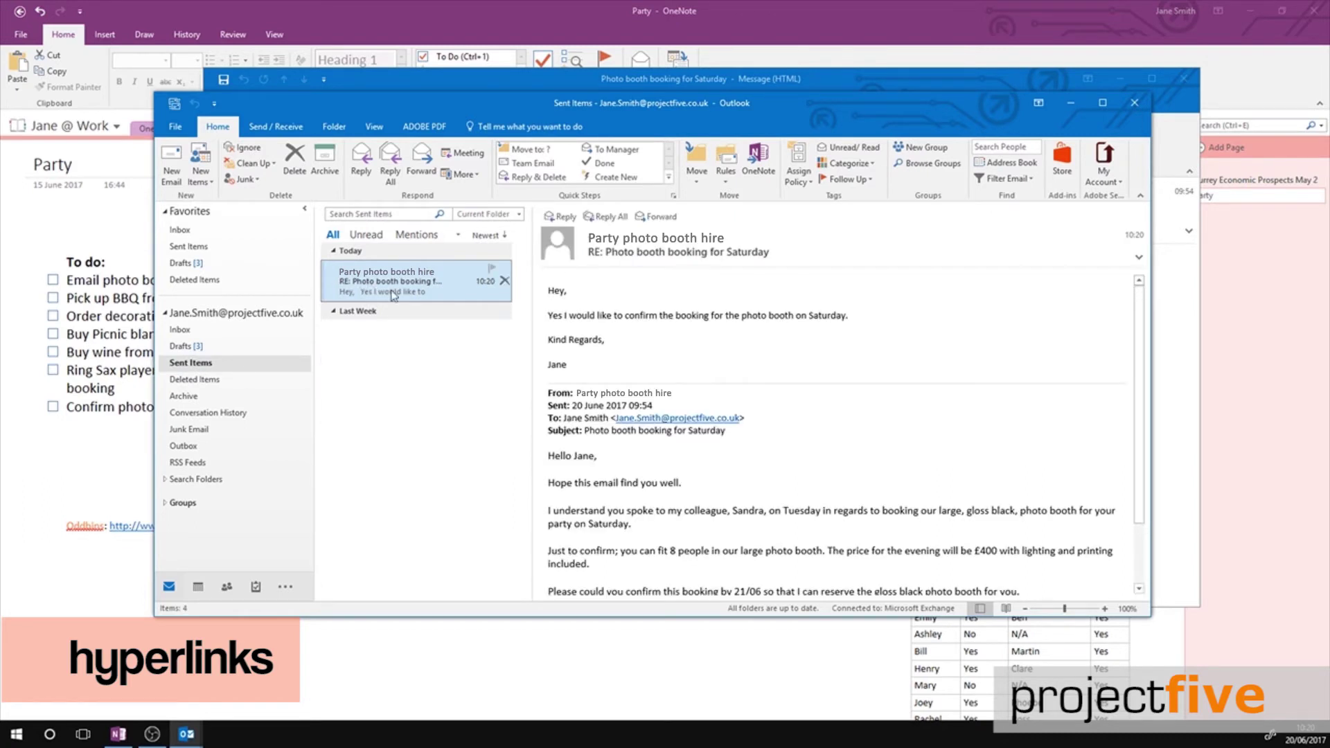
left_click(810, 25)
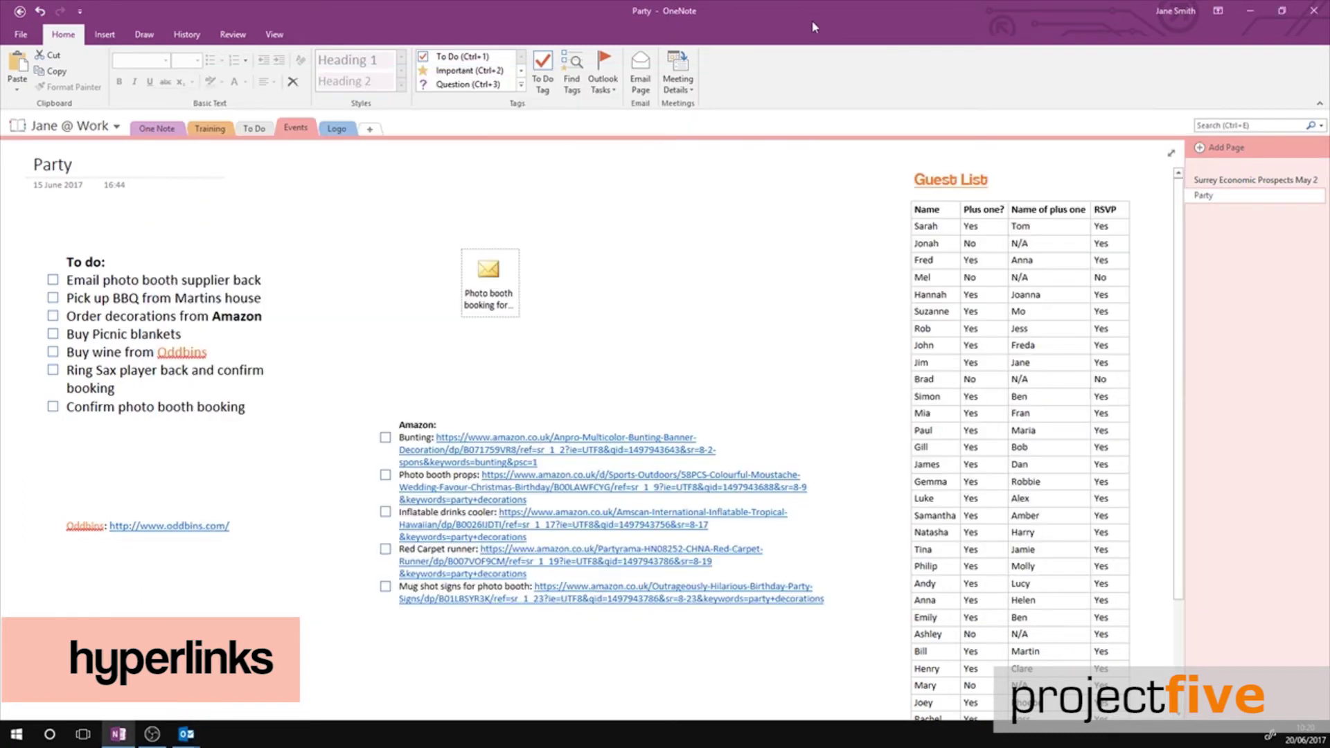
- On the Week 2 page, remove the link from 'Organise party', leaving plain text
left_click(252, 129)
left_click_drag(488, 359, 417, 358)
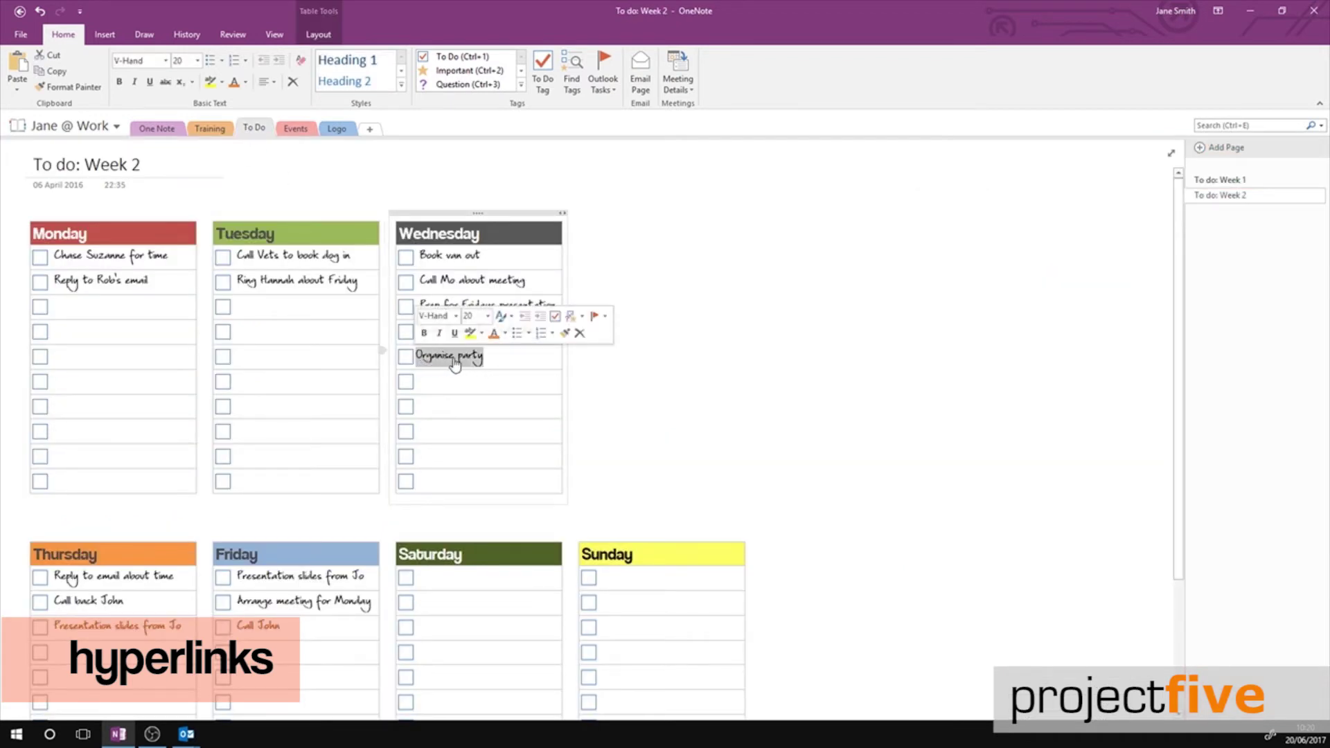
right_click(455, 363)
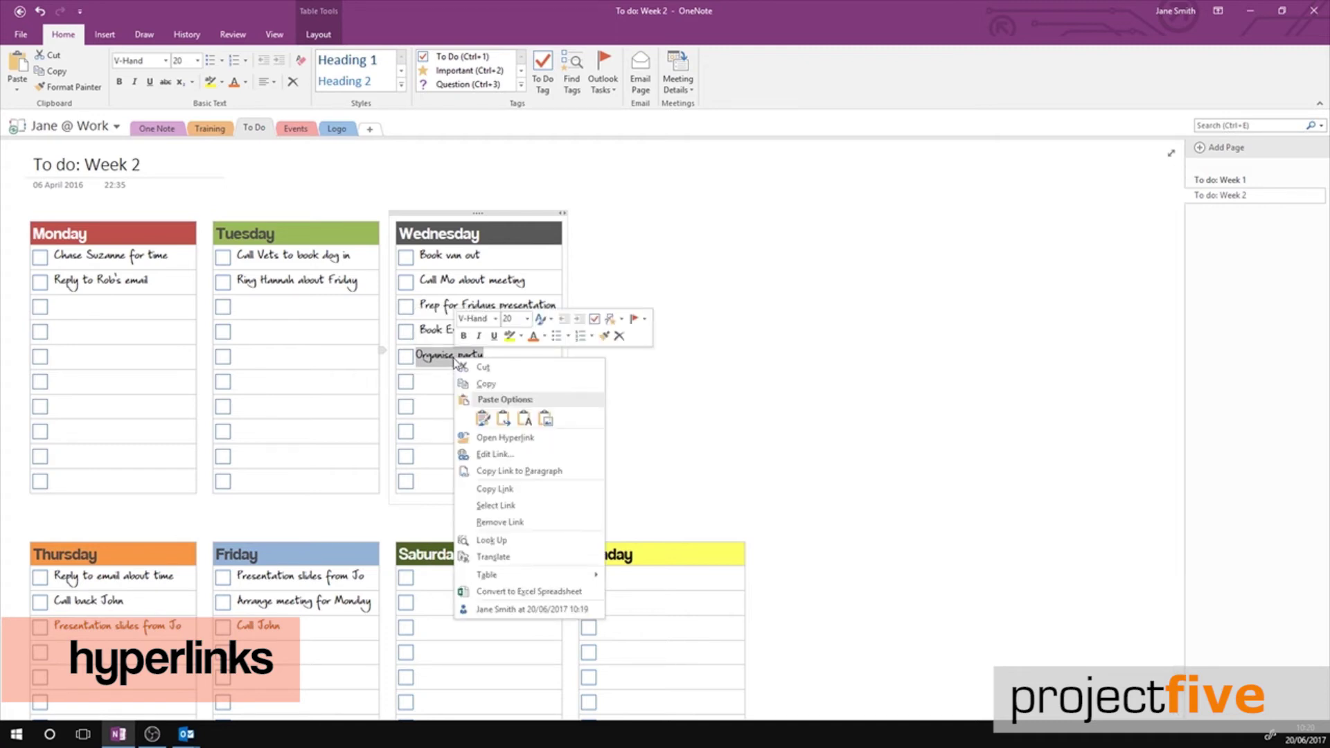
left_click(510, 523)
left_click(653, 415)
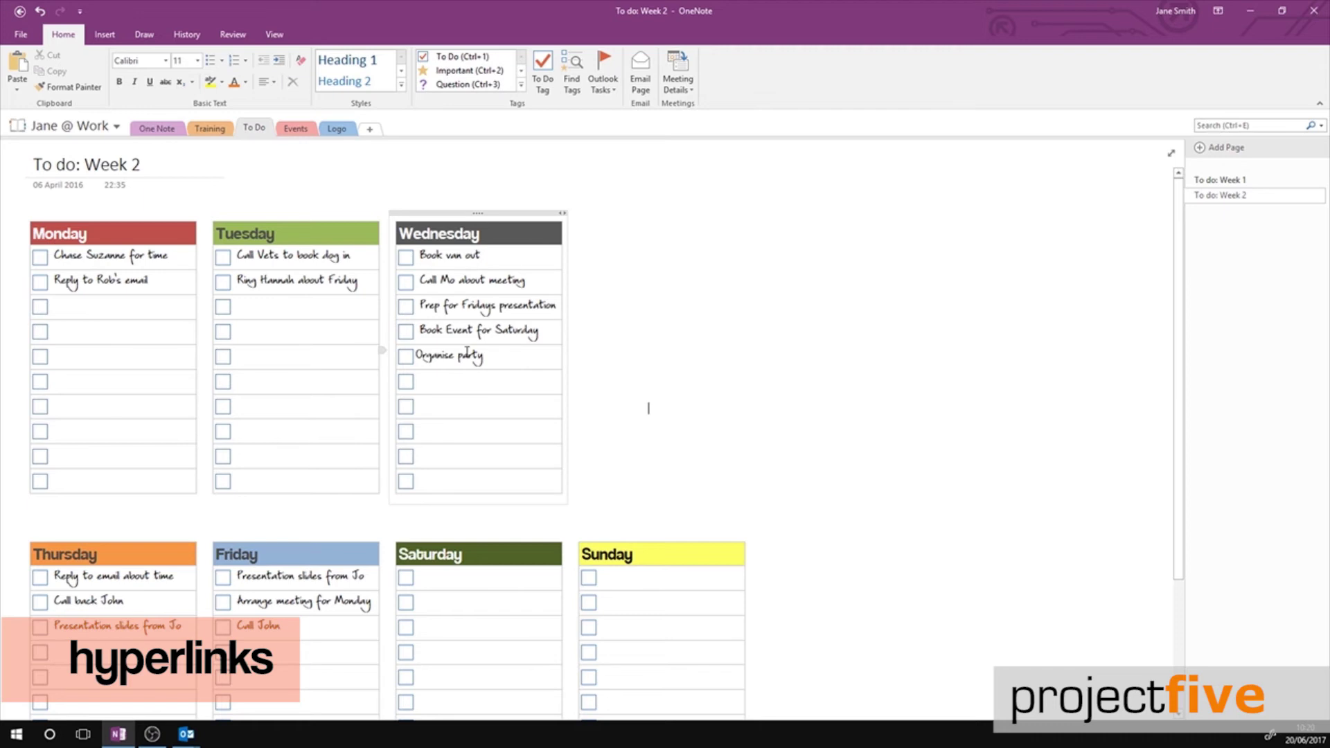
left_click(465, 355)
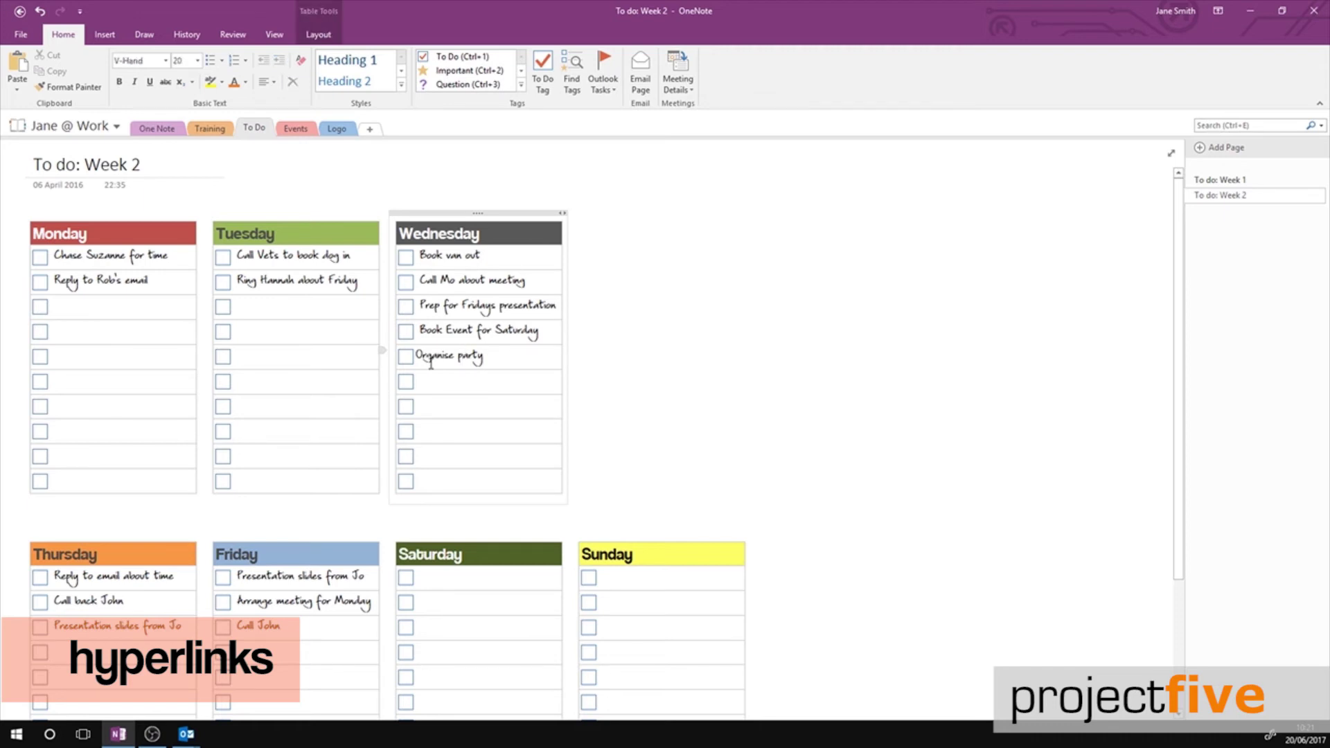